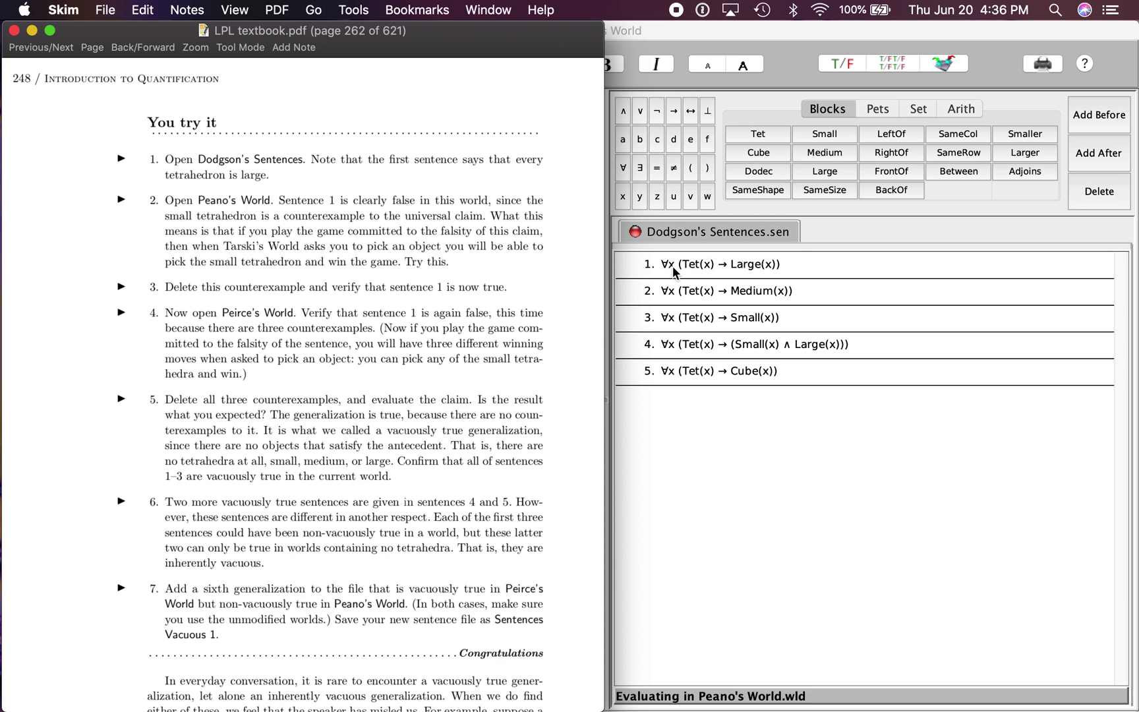
Bring up Tarski's World with Dodgson's Sentences and Peano's World, then return to the textbook exercise.
{"action": "left_click", "coordinate": [770, 270]}
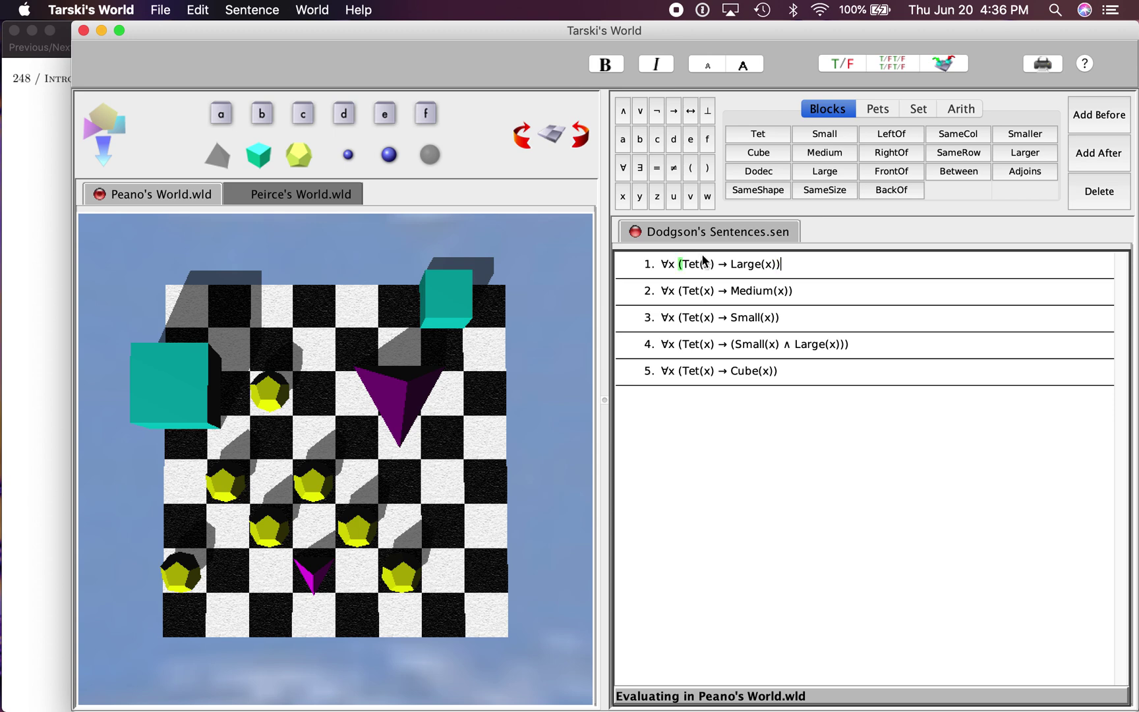
{"action": "left_click", "coordinate": [30, 226]}
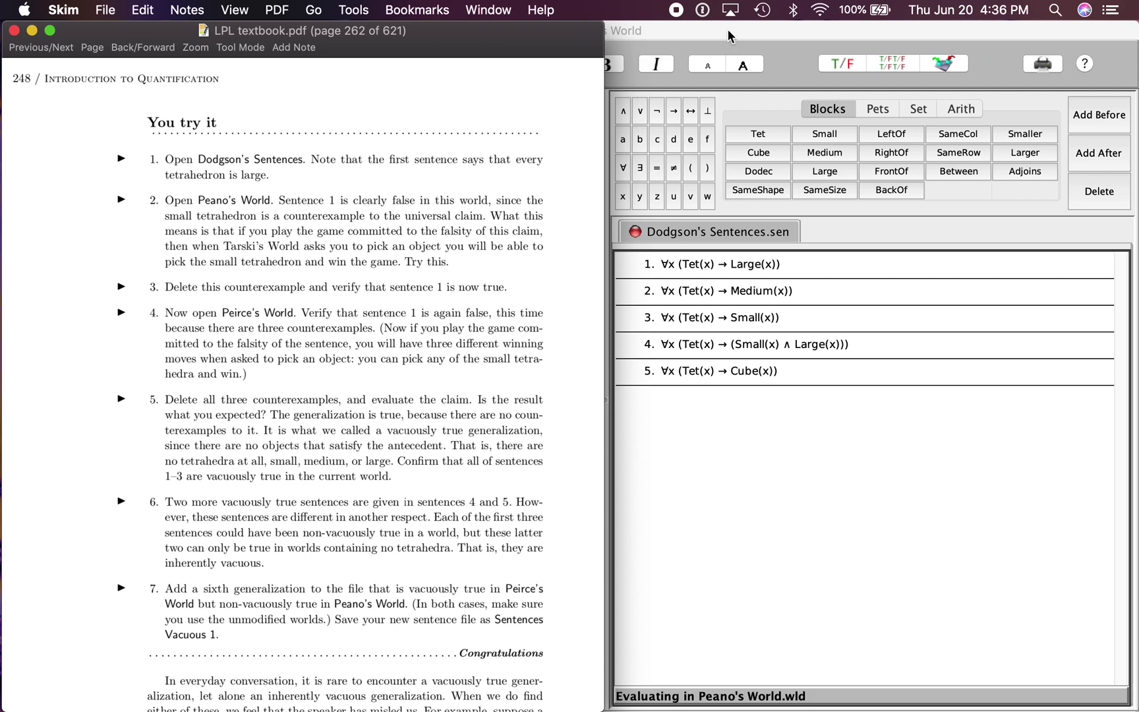
Check that sentence 1, ∀x (Tet(x) → Large(x)), is false in Peano's World, consulting the textbook.
{"action": "key", "text": "super+Tab"}
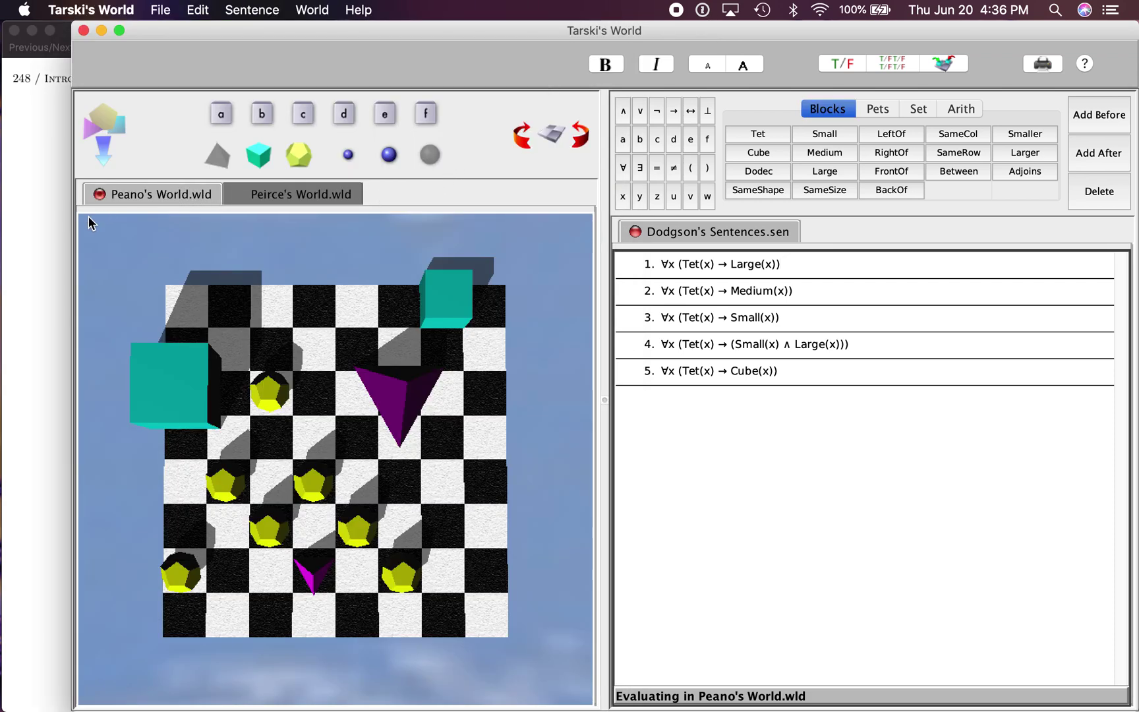
{"action": "left_click", "coordinate": [65, 231]}
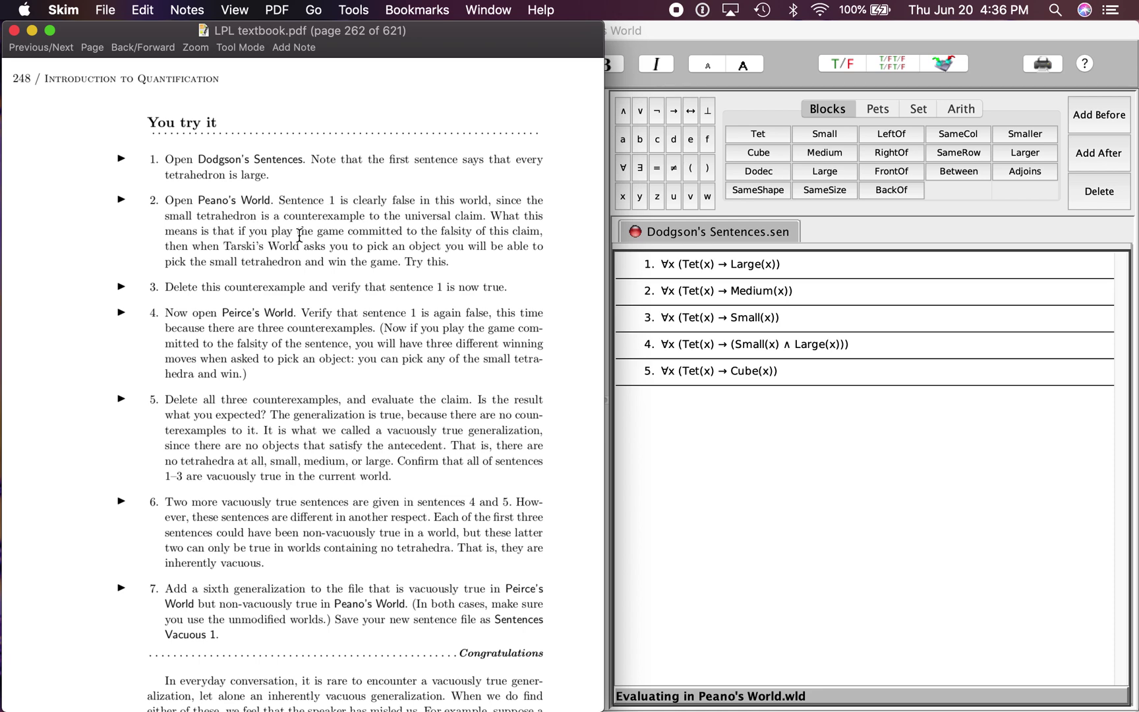
{"action": "key", "text": "super+Tab"}
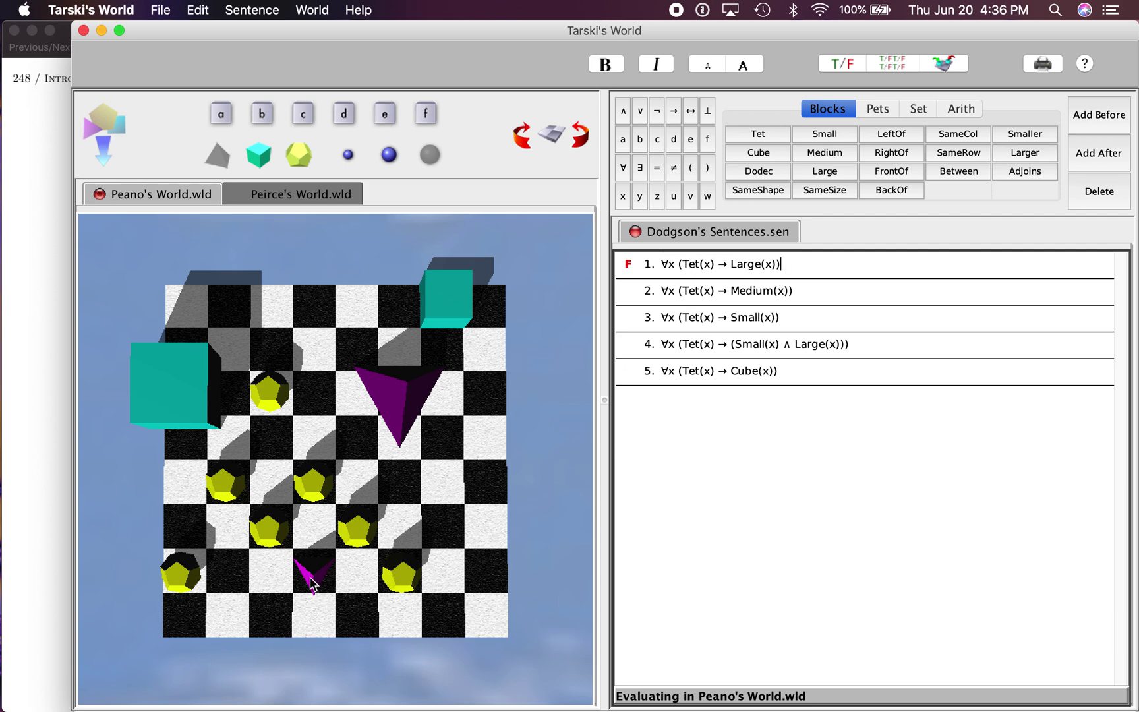
{"action": "key", "text": "super+Tab"}
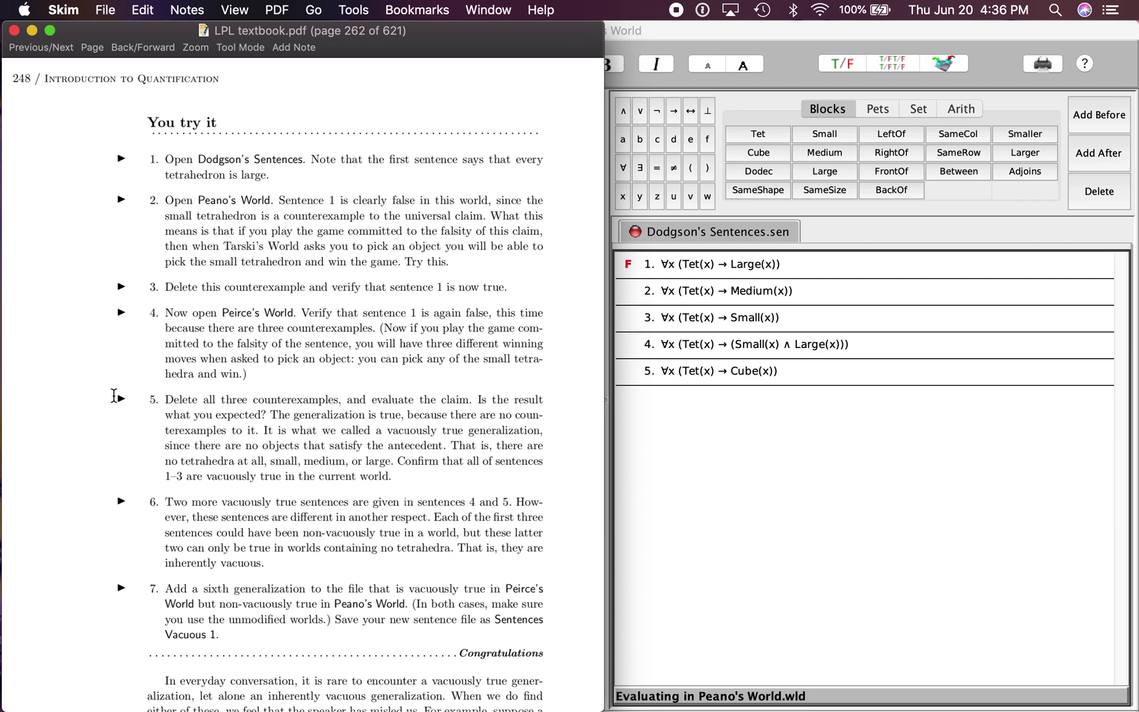
{"action": "scroll", "coordinate": [82, 410], "scroll_direction": "down", "scroll_amount": 2}
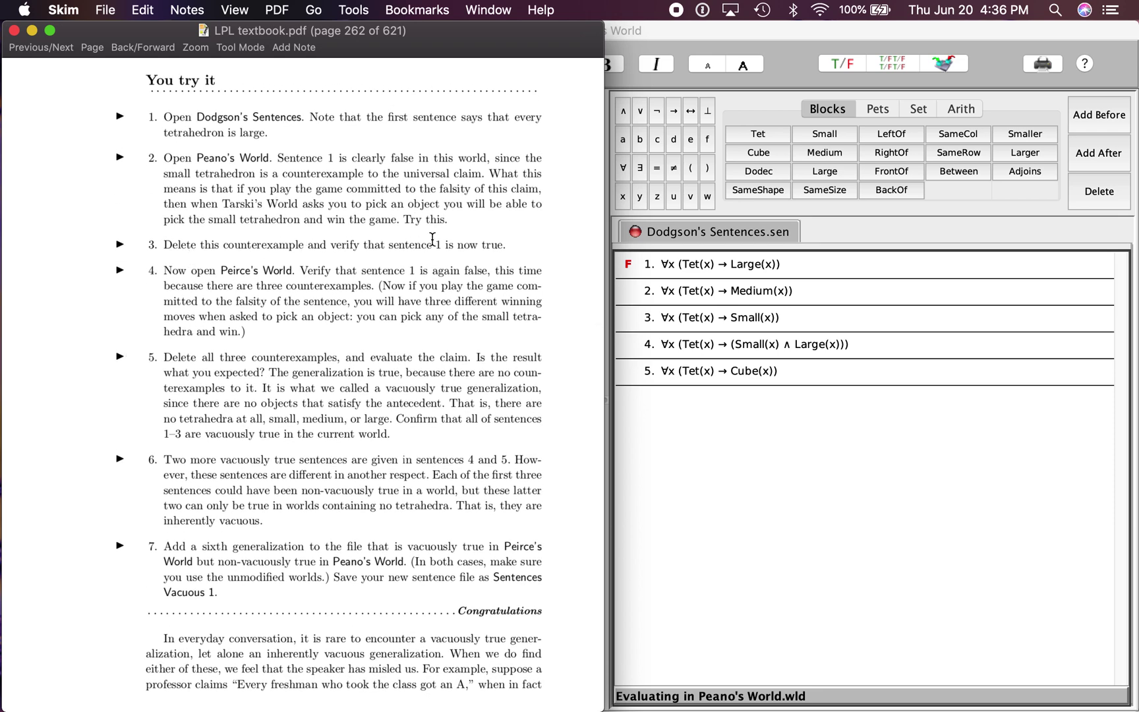
Drag the small tetrahedron off the Peano's World board to delete it.
{"action": "key", "text": "super+Tab"}
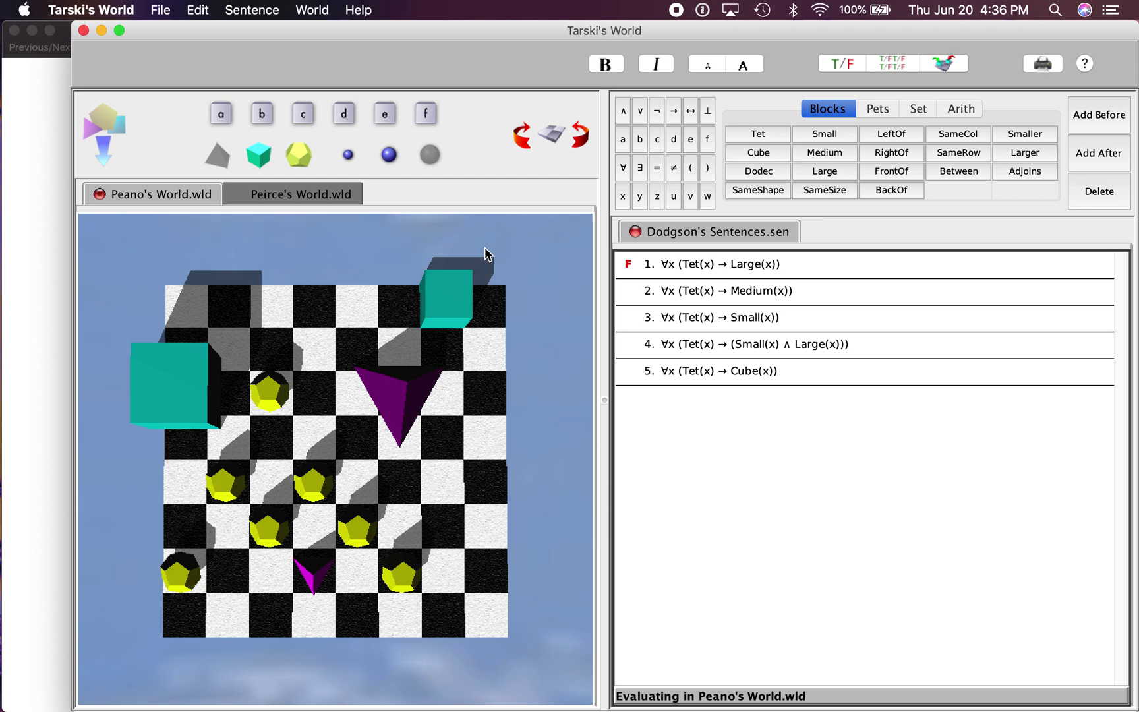
{"action": "left_click", "coordinate": [315, 578]}
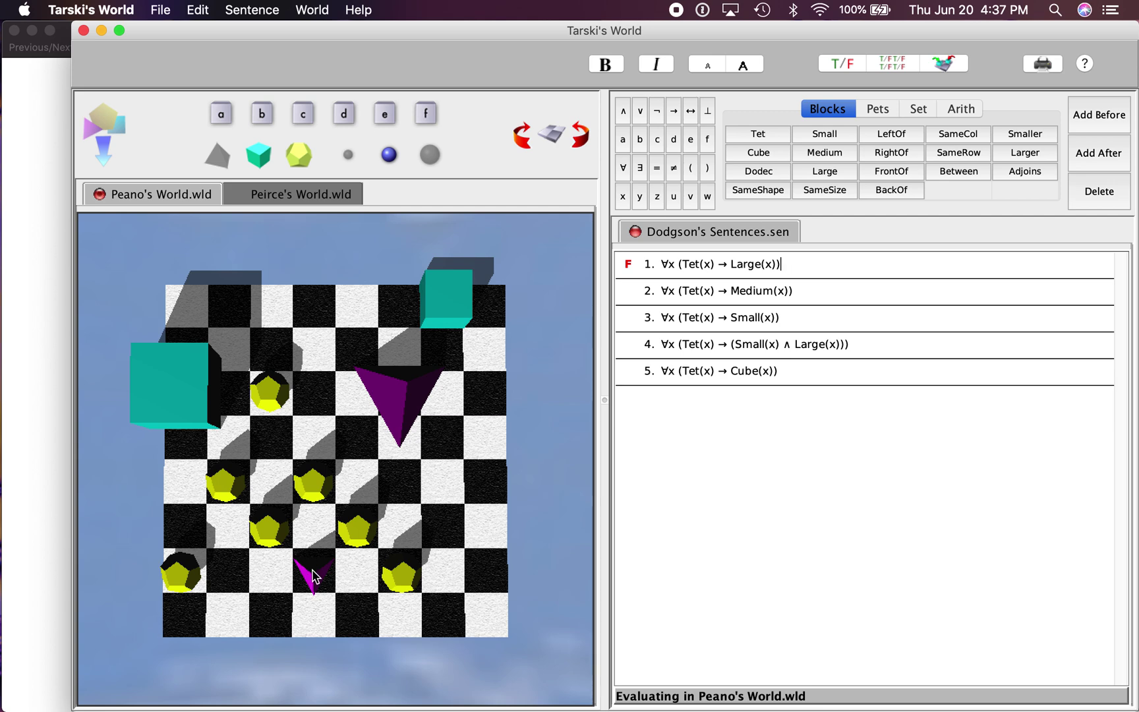
{"action": "left_click_drag", "start_coordinate": [315, 575], "coordinate": [547, 473]}
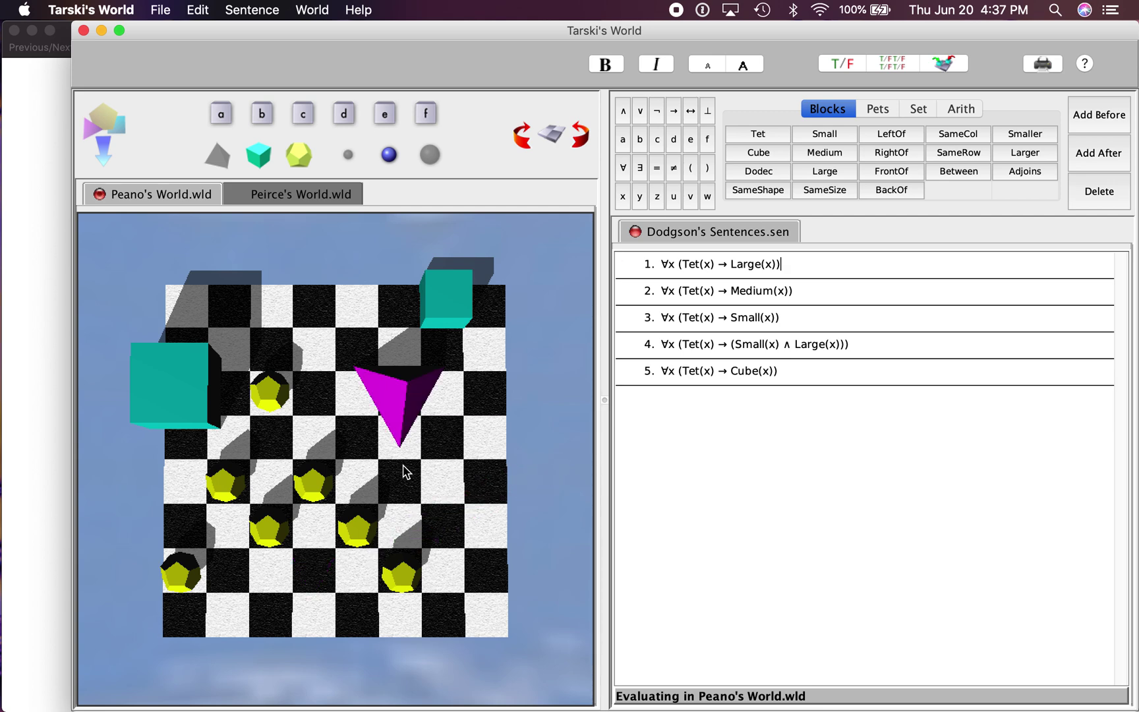
Verify that sentence 1 now comes out true, and read on in the textbook.
{"action": "key", "text": "super+Tab"}
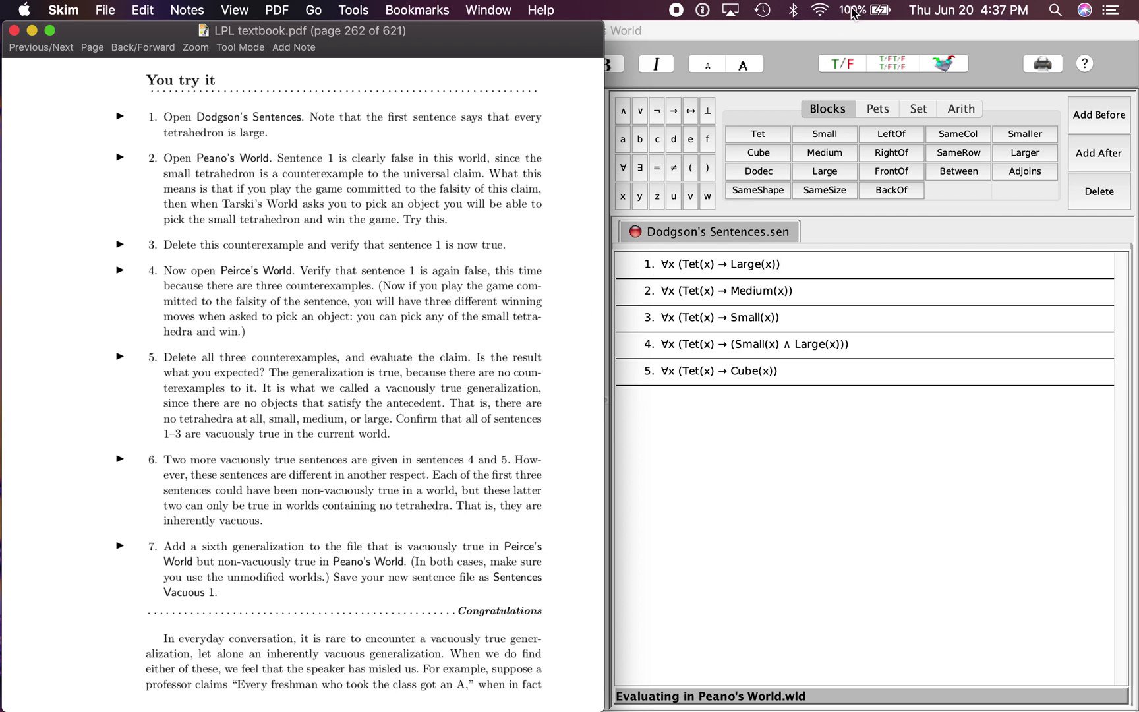
{"action": "left_click", "coordinate": [845, 34]}
{"action": "left_click", "coordinate": [840, 68]}
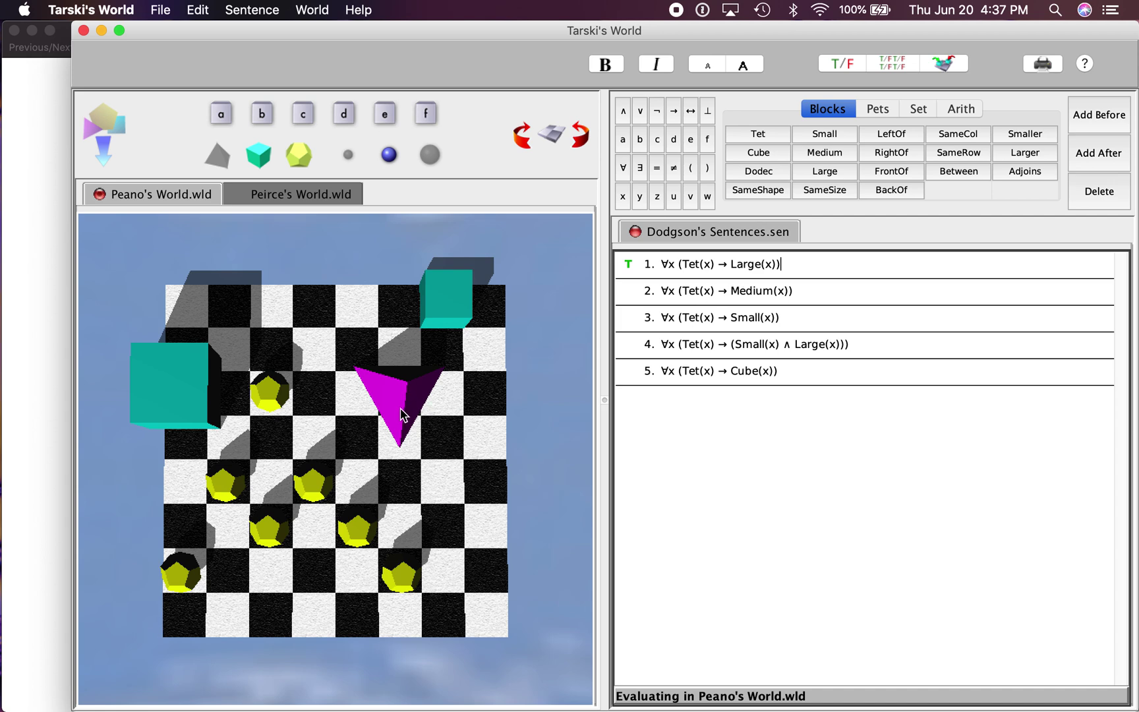
{"action": "key", "text": "super+Tab"}
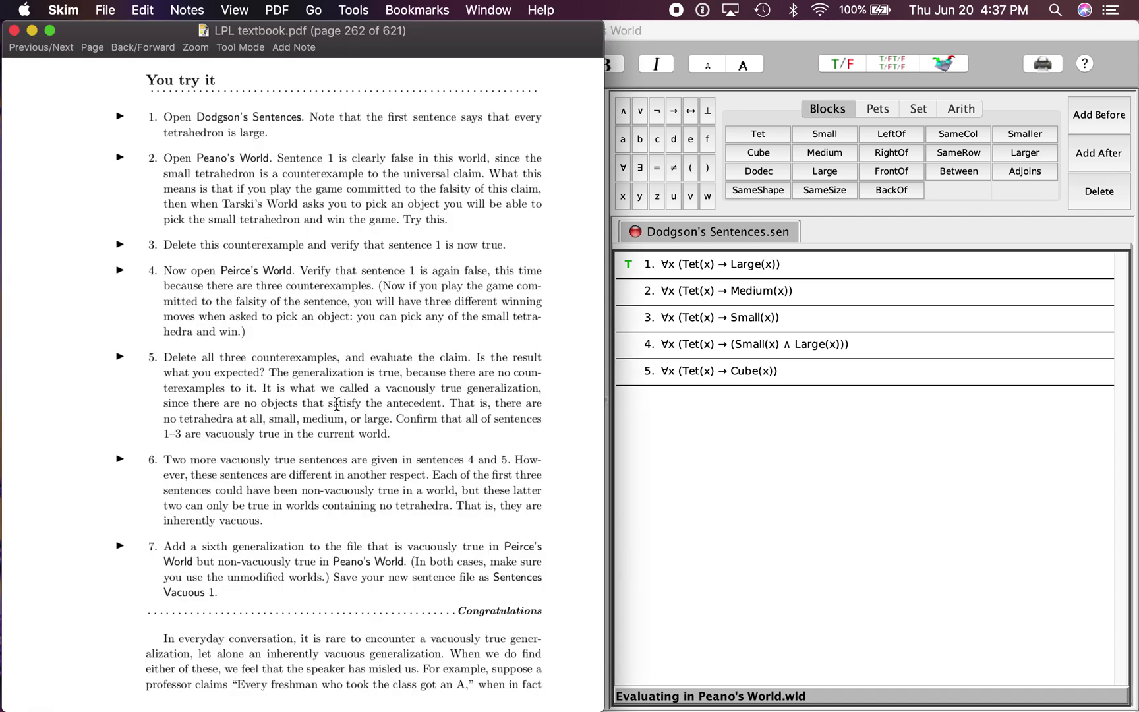
{"action": "scroll", "coordinate": [169, 298], "scroll_direction": "down", "scroll_amount": 2}
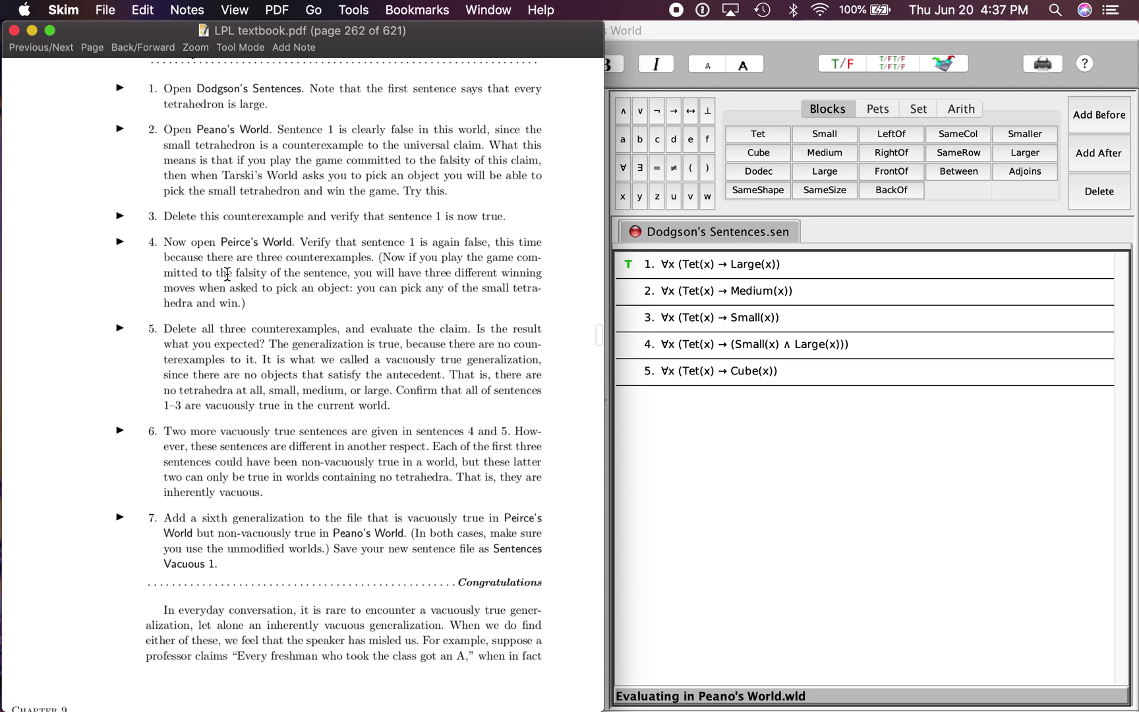
{"action": "key", "text": "super+Tab"}
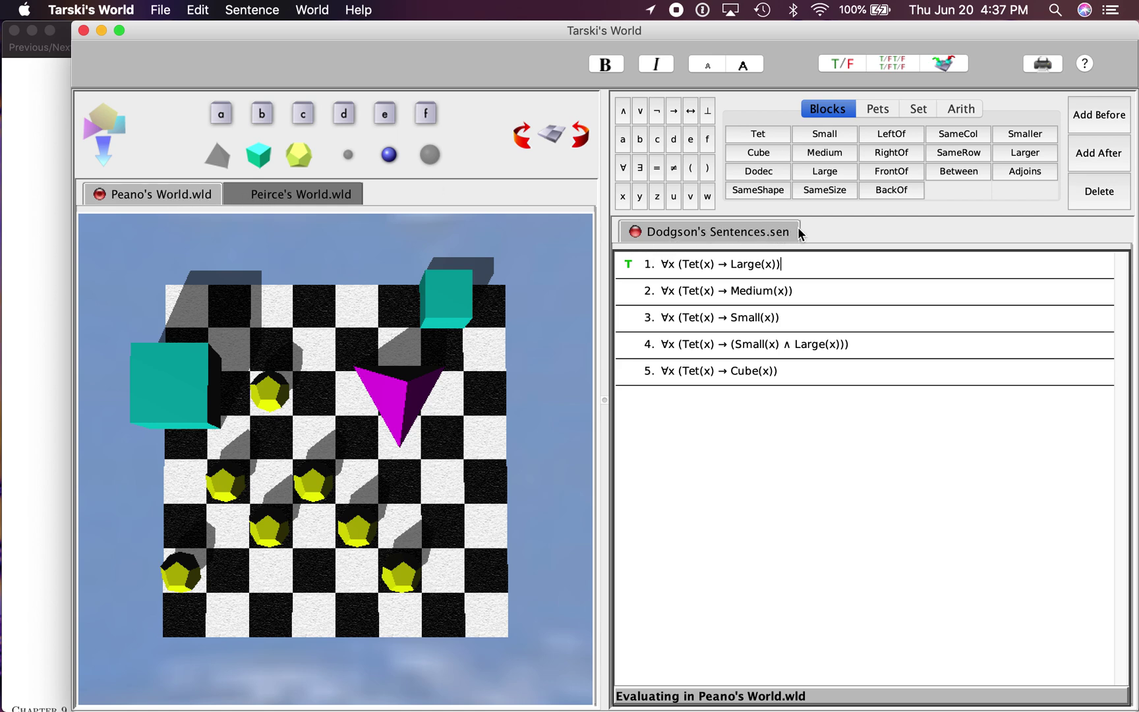
Switch to Peirce's World and see that only sentence 3 is true there.
{"action": "left_click", "coordinate": [298, 189]}
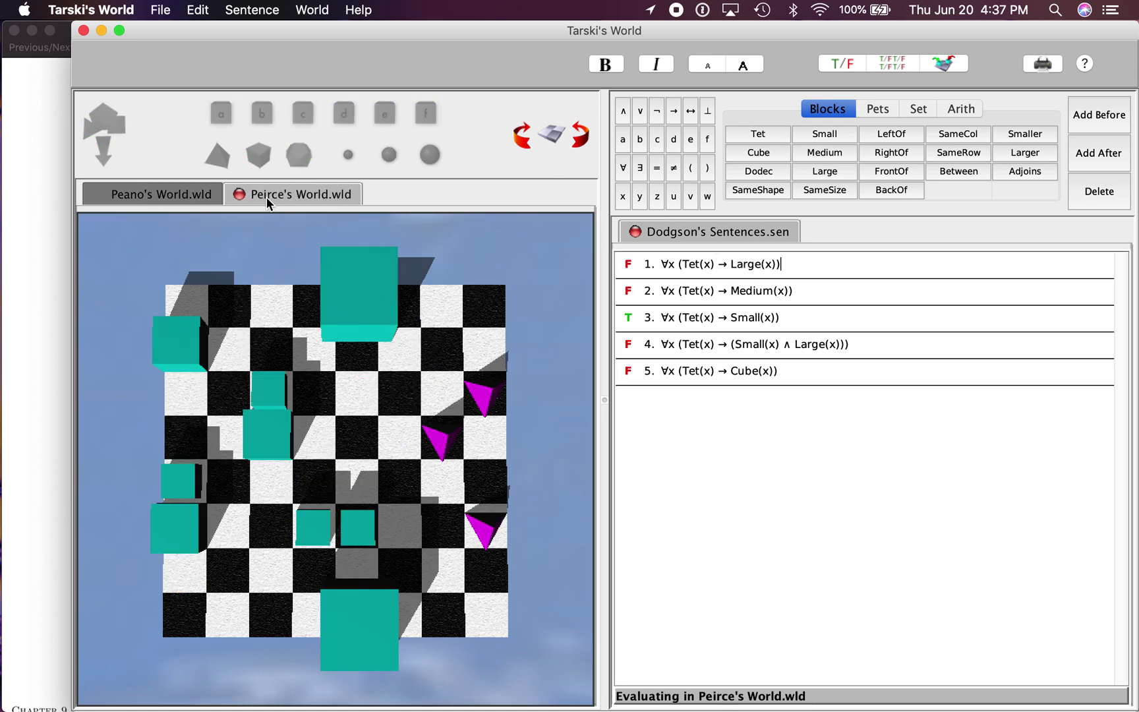
{"action": "key", "text": "super+Tab"}
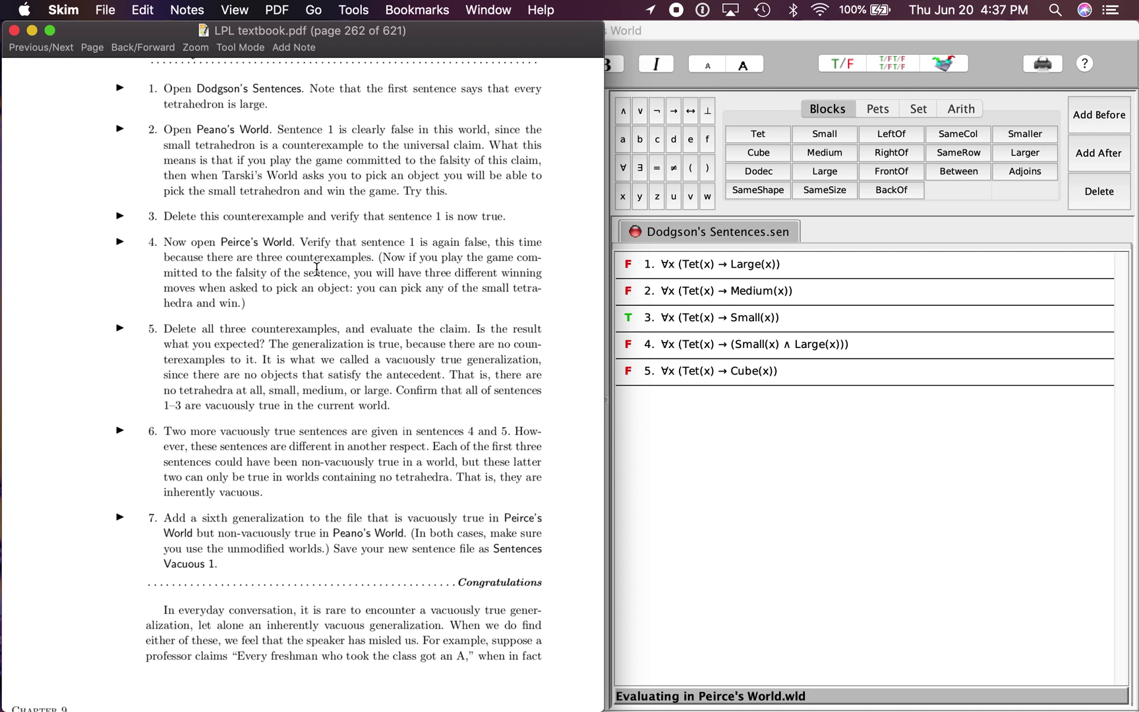
{"action": "scroll", "coordinate": [142, 436], "scroll_direction": "down", "scroll_amount": 3}
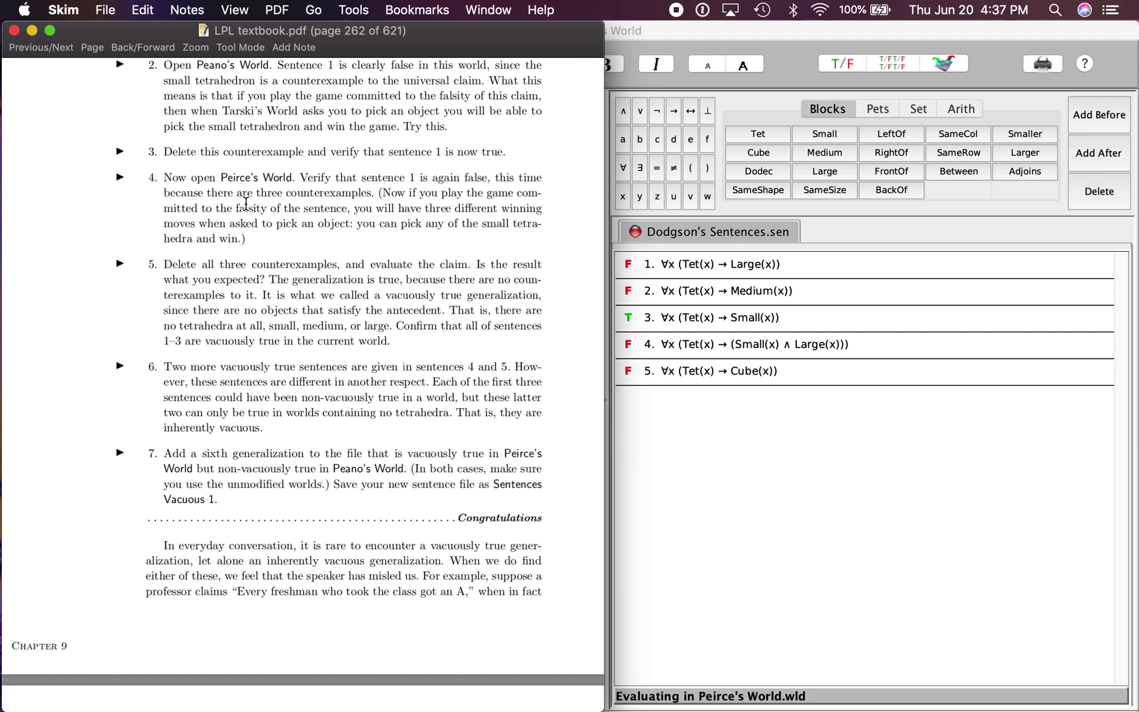
{"action": "key", "text": "super+Tab"}
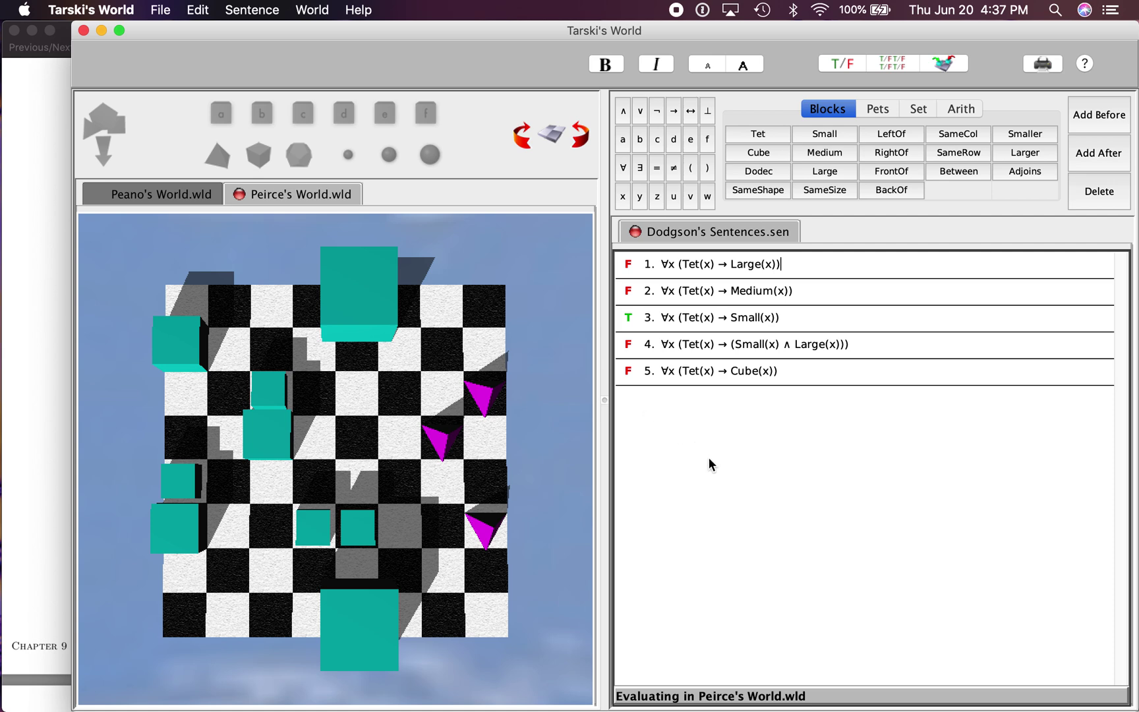
{"action": "key", "text": "super+Tab"}
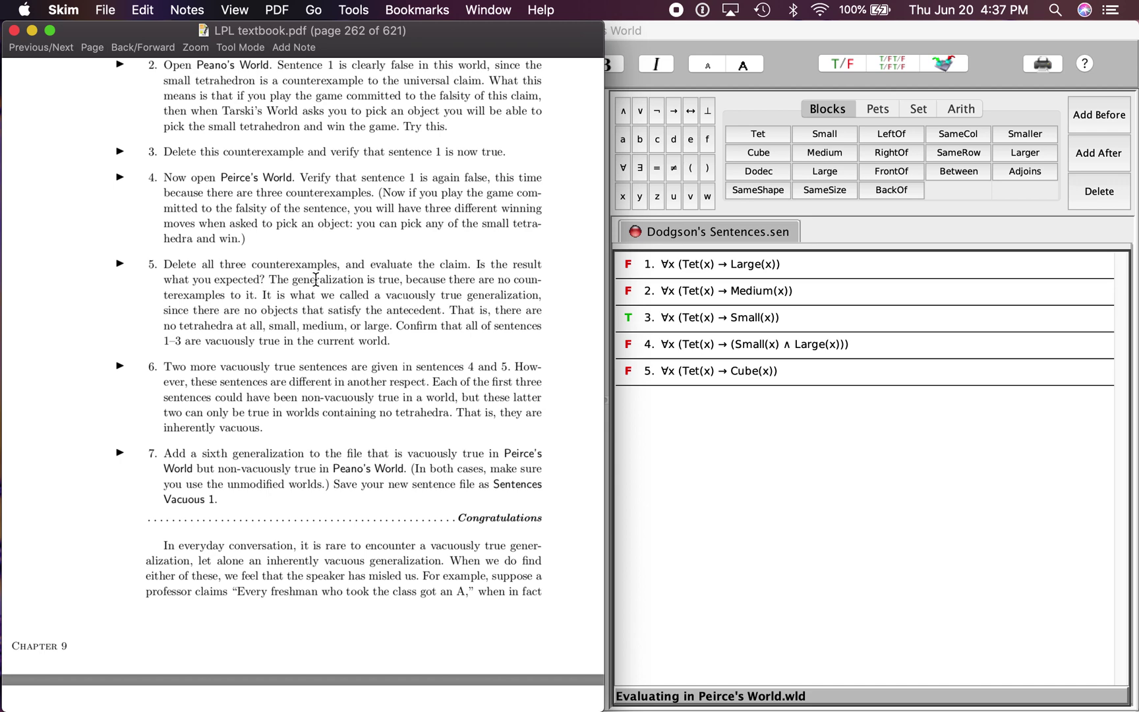
{"action": "key", "text": "super+Tab"}
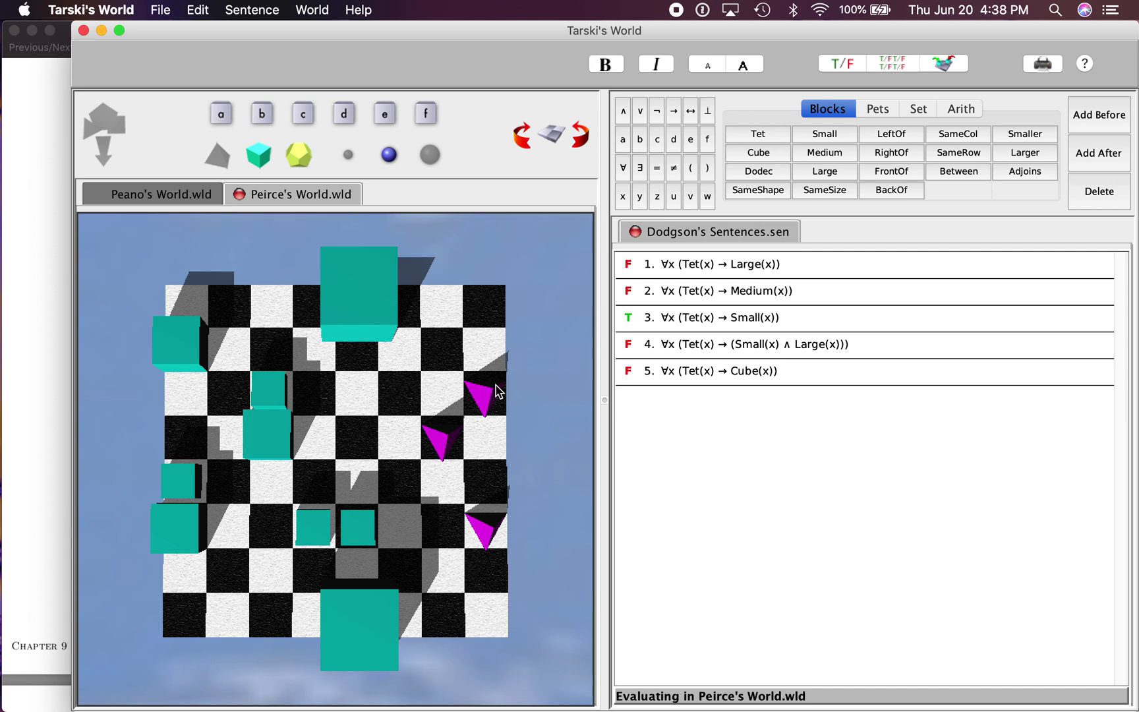
Delete all three small tetrahedra from the Peirce's World board.
{"action": "left_click_drag", "start_coordinate": [484, 399], "coordinate": [554, 338]}
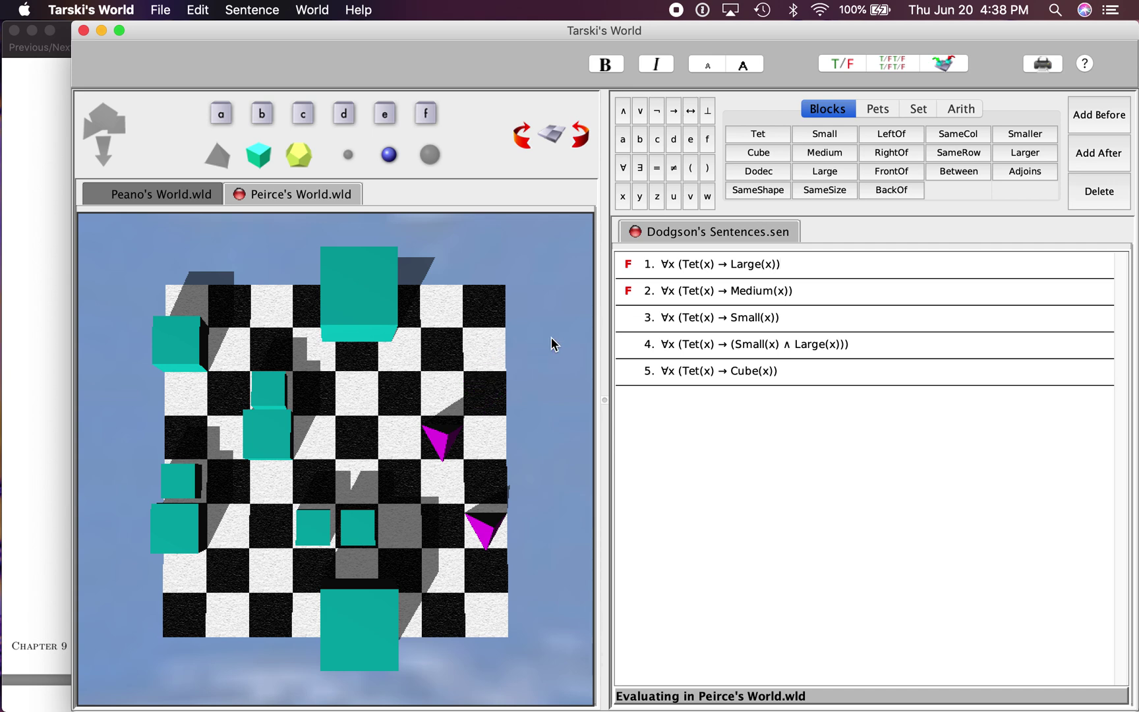
{"action": "left_click_drag", "start_coordinate": [441, 451], "coordinate": [559, 350]}
{"action": "left_click_drag", "start_coordinate": [485, 525], "coordinate": [548, 394]}
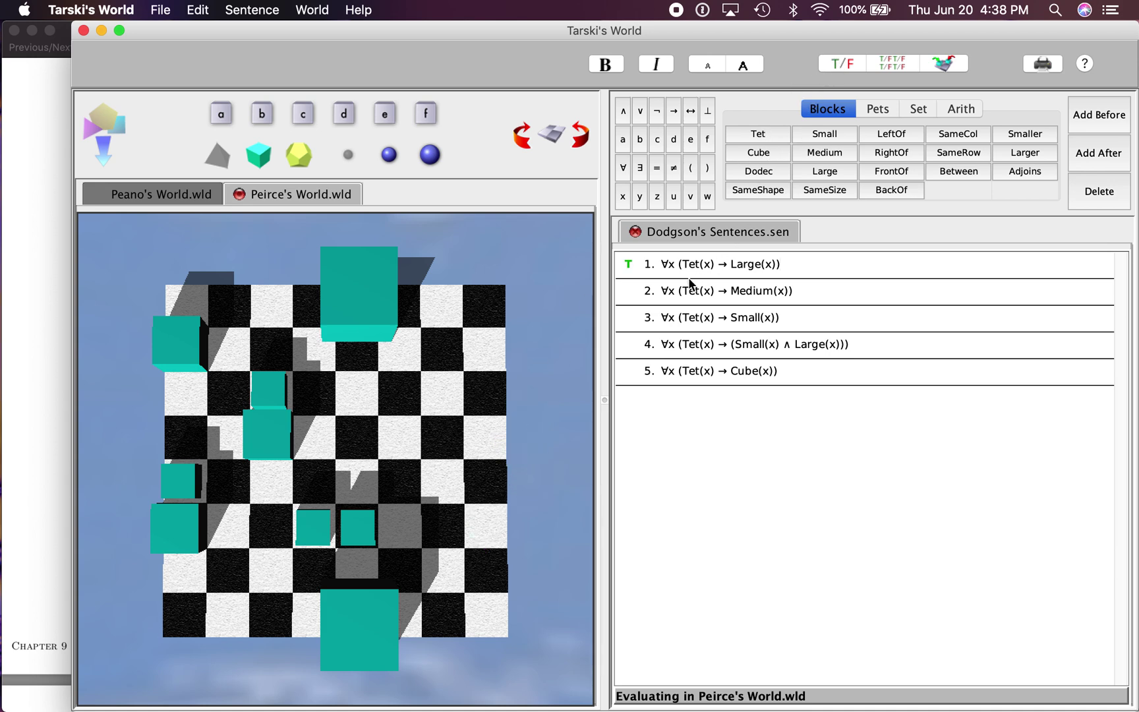
Verify all five sentences, which now evaluate true as vacuous generalizations.
{"action": "key", "text": "super+Tab"}
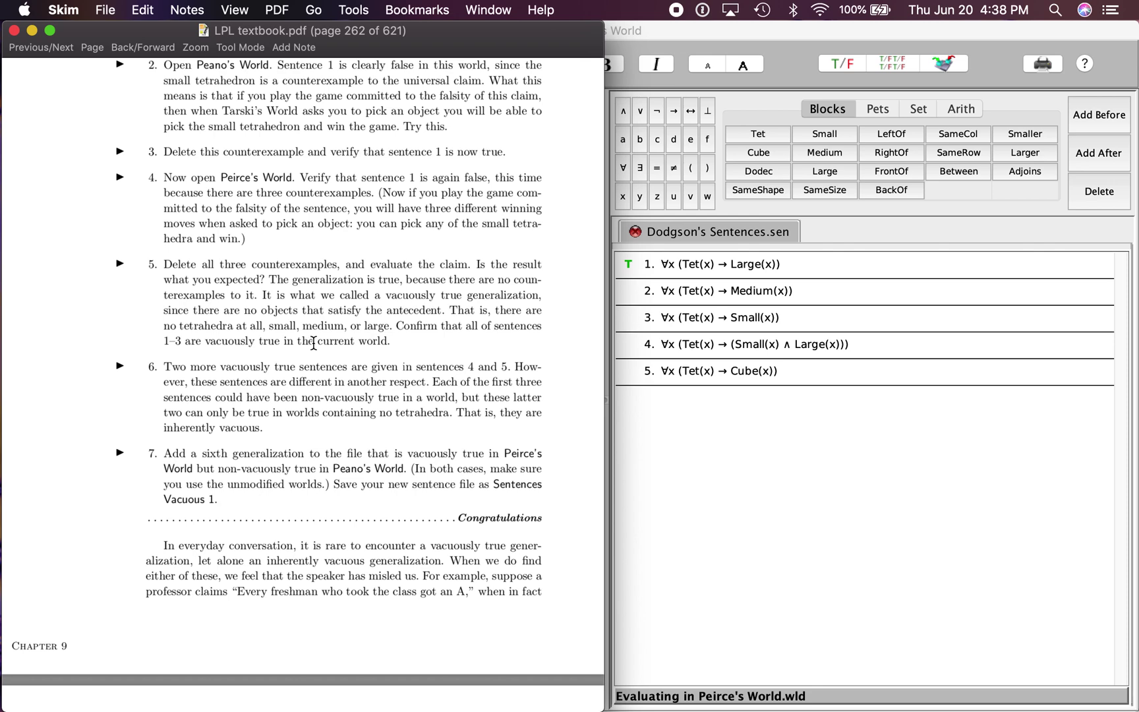
{"action": "left_click", "coordinate": [701, 323]}
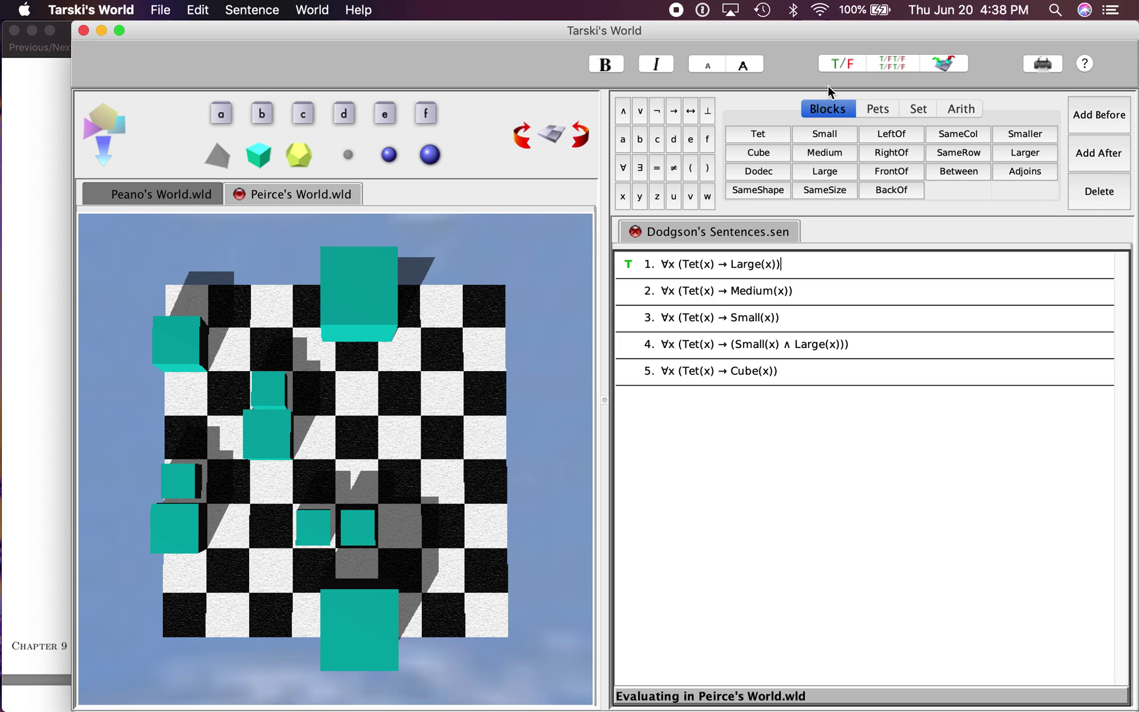
{"action": "left_click", "coordinate": [875, 68]}
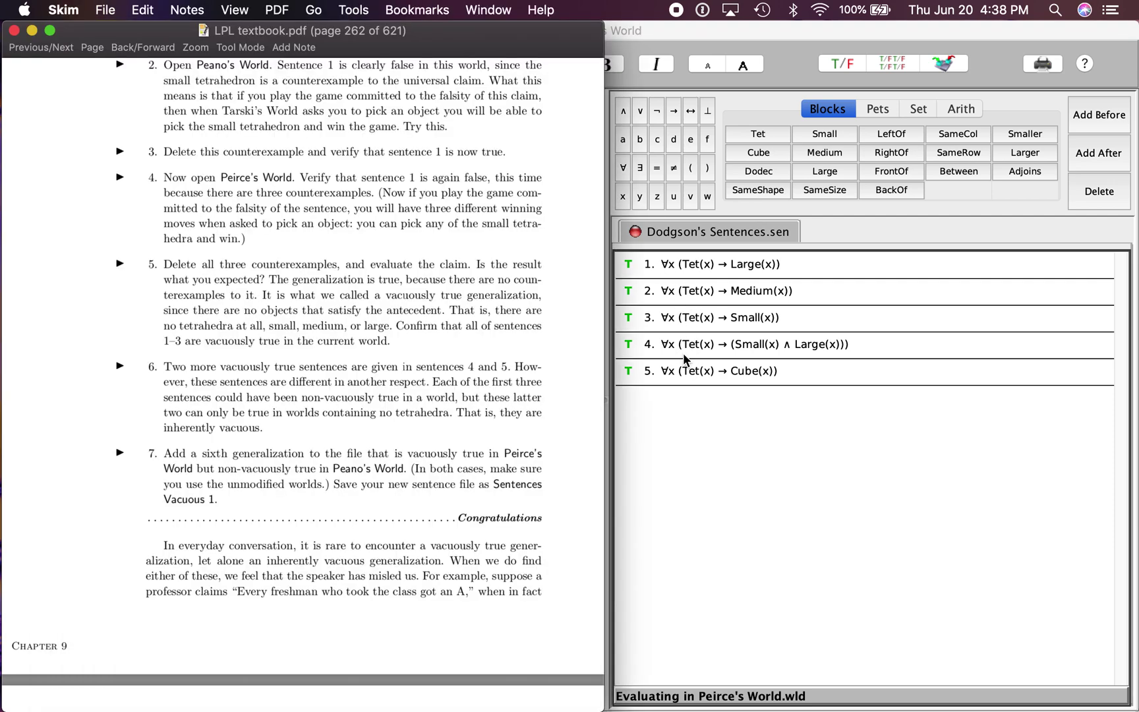
{"action": "key", "text": "super+Tab"}
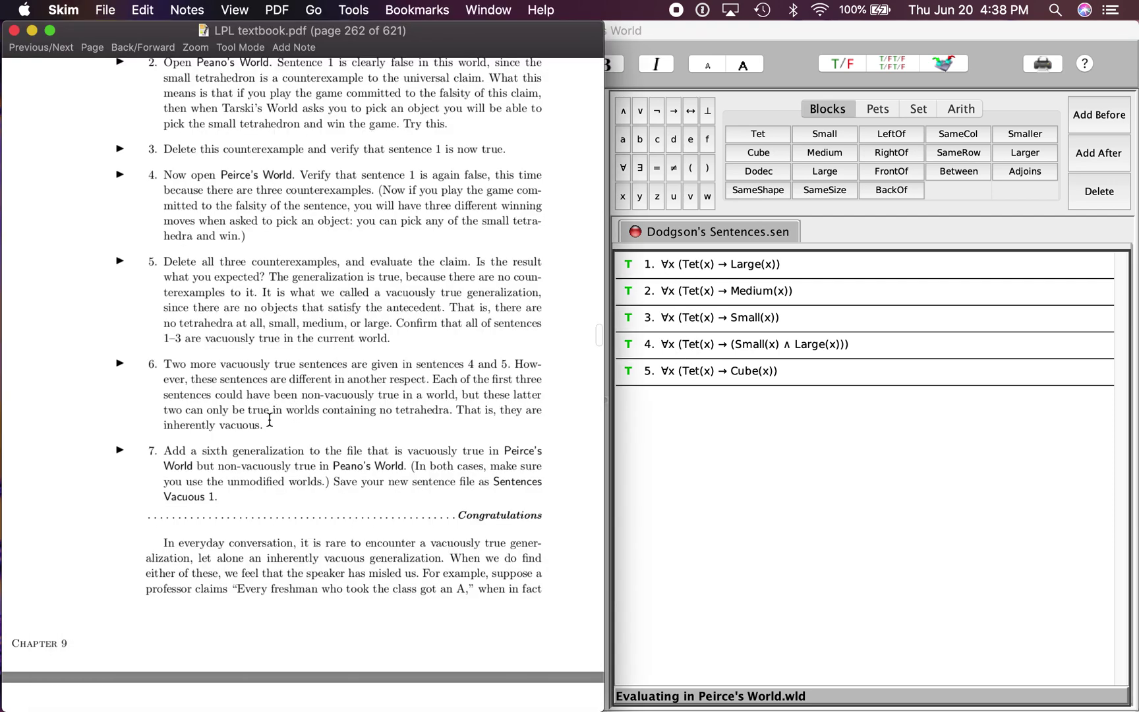
Read exercise step 7 about adding a sixth generalization, then return to Tarski's World.
{"action": "scroll", "coordinate": [217, 402], "scroll_direction": "down", "scroll_amount": 2}
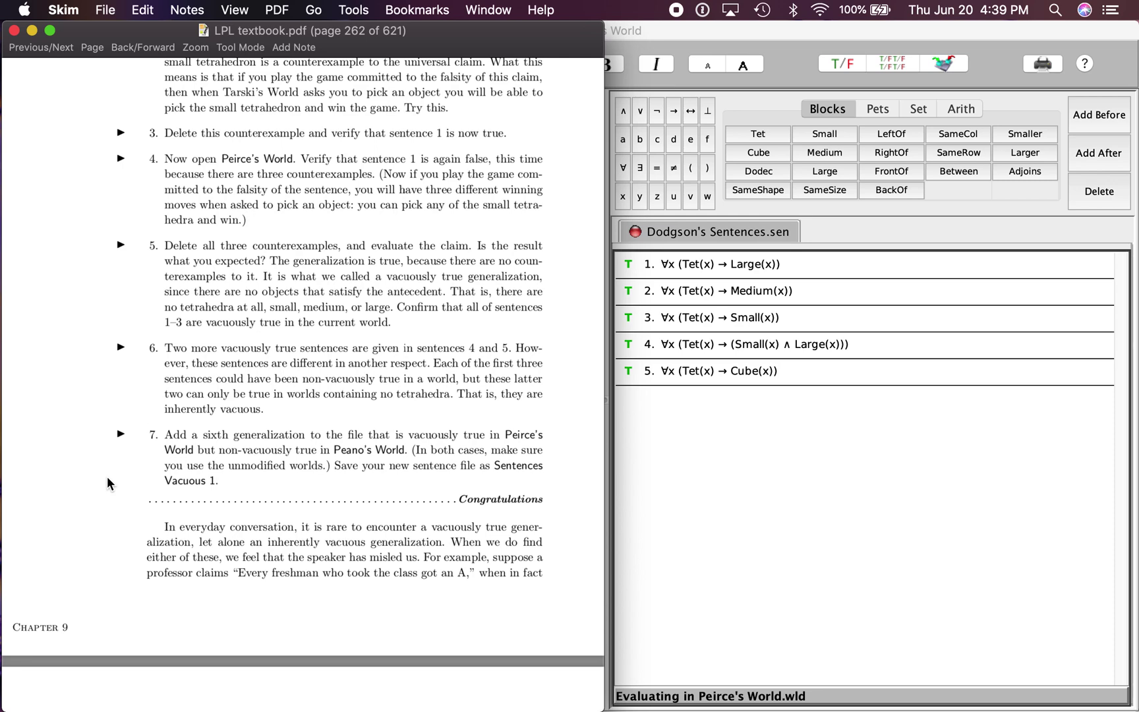
{"action": "scroll", "coordinate": [107, 483], "scroll_direction": "down", "scroll_amount": 3}
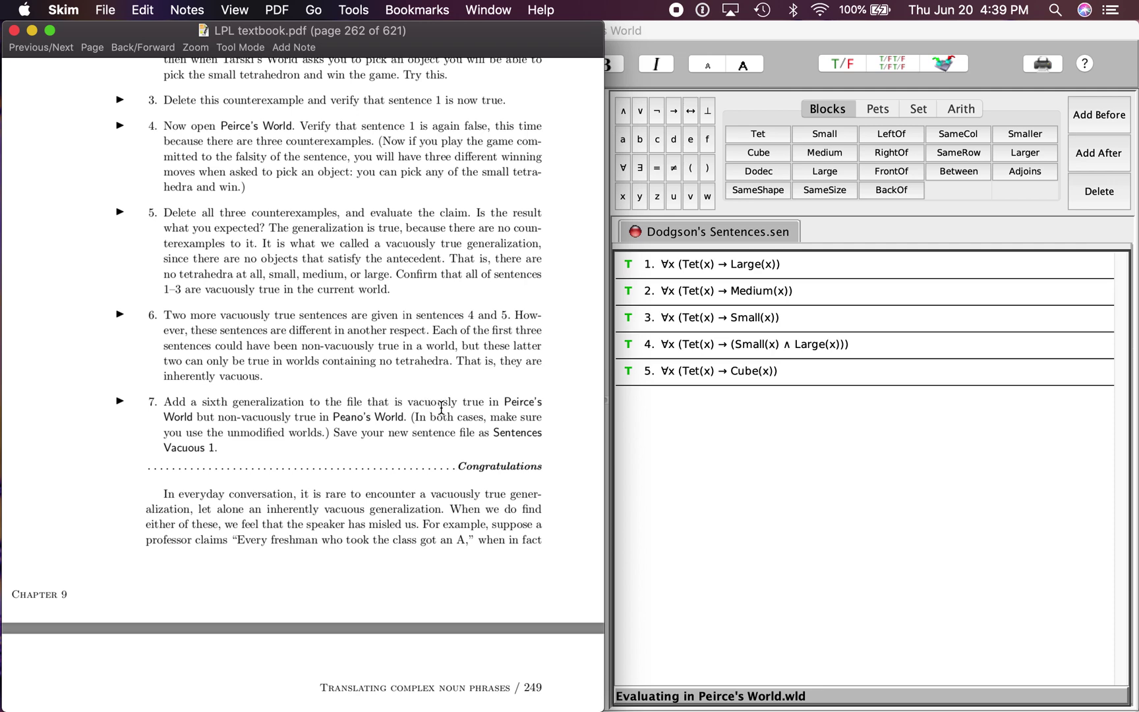
{"action": "key", "text": "super+Tab"}
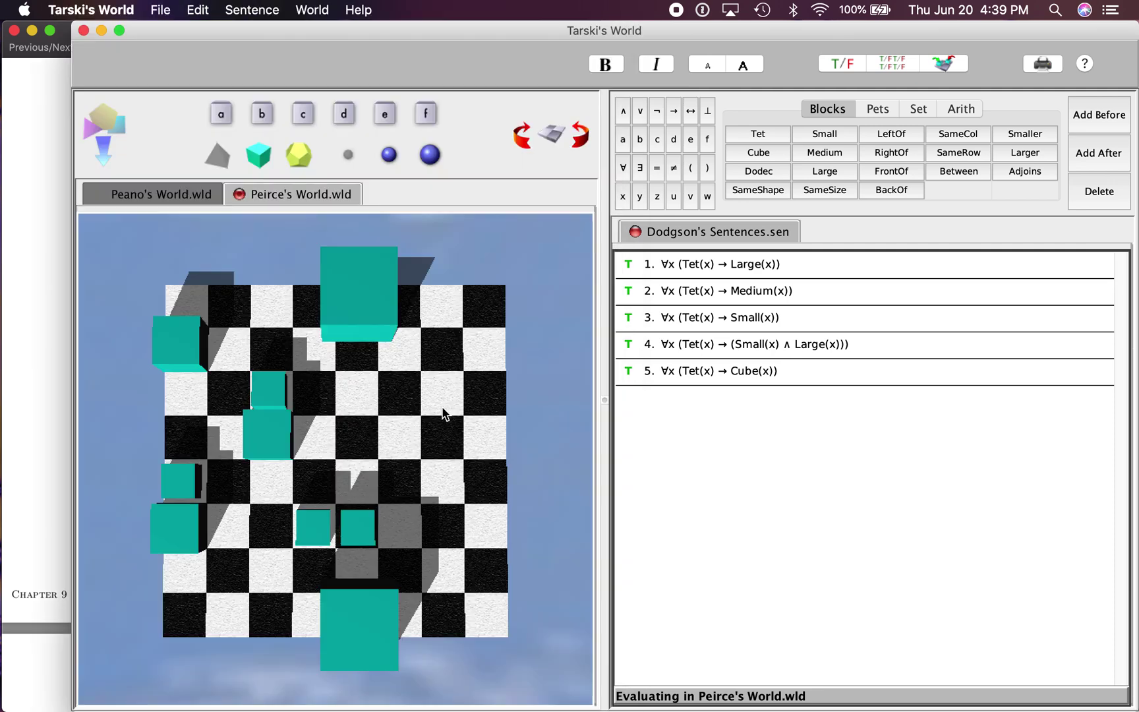
{"action": "key", "text": "super+Tab"}
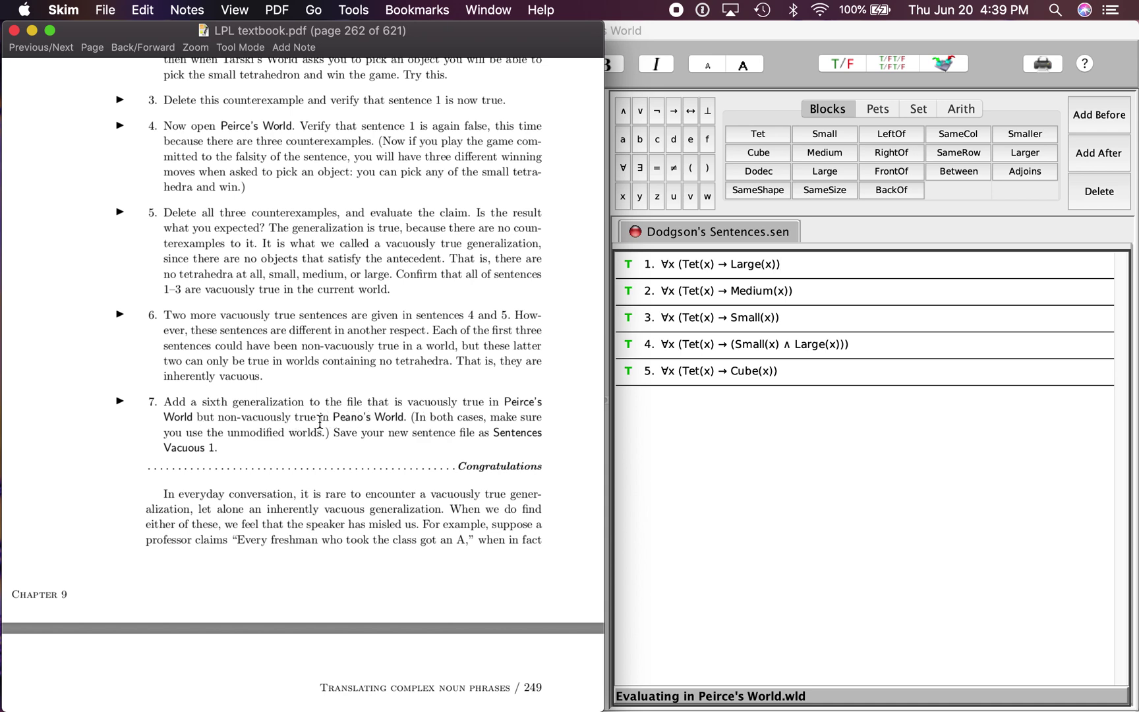
{"action": "key", "text": "super+Tab"}
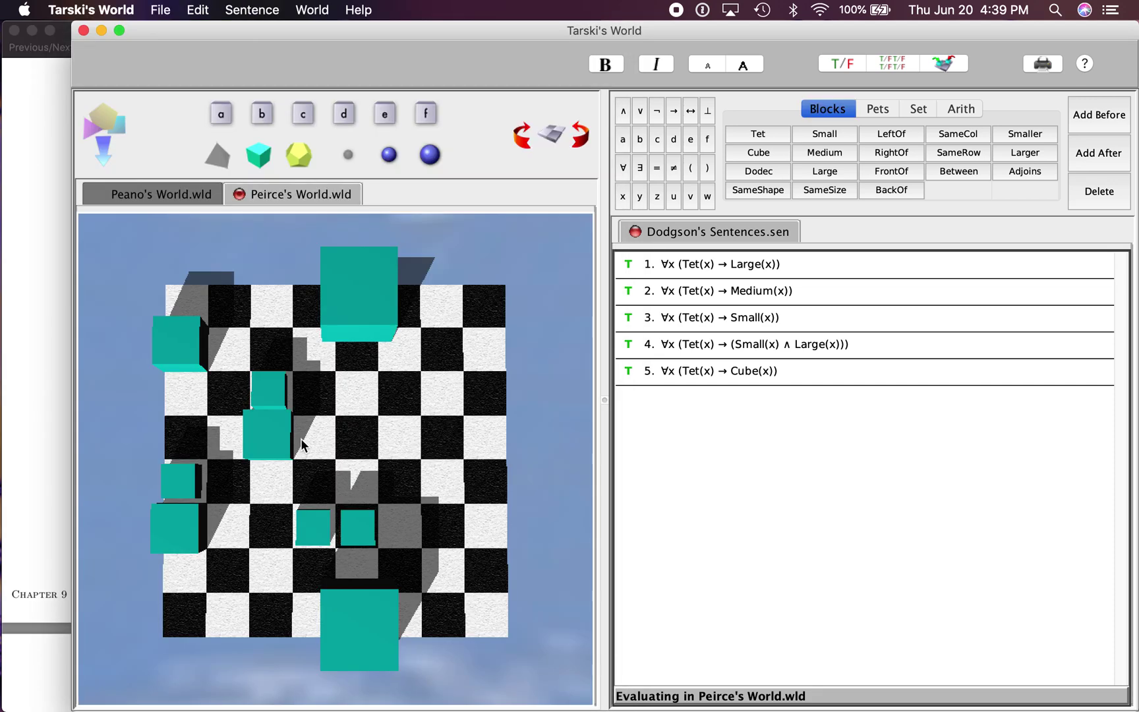
Close Peirce's World and Peano's World, discarding their changes with Don't Save.
{"action": "left_click", "coordinate": [240, 195]}
{"action": "left_click", "coordinate": [513, 415]}
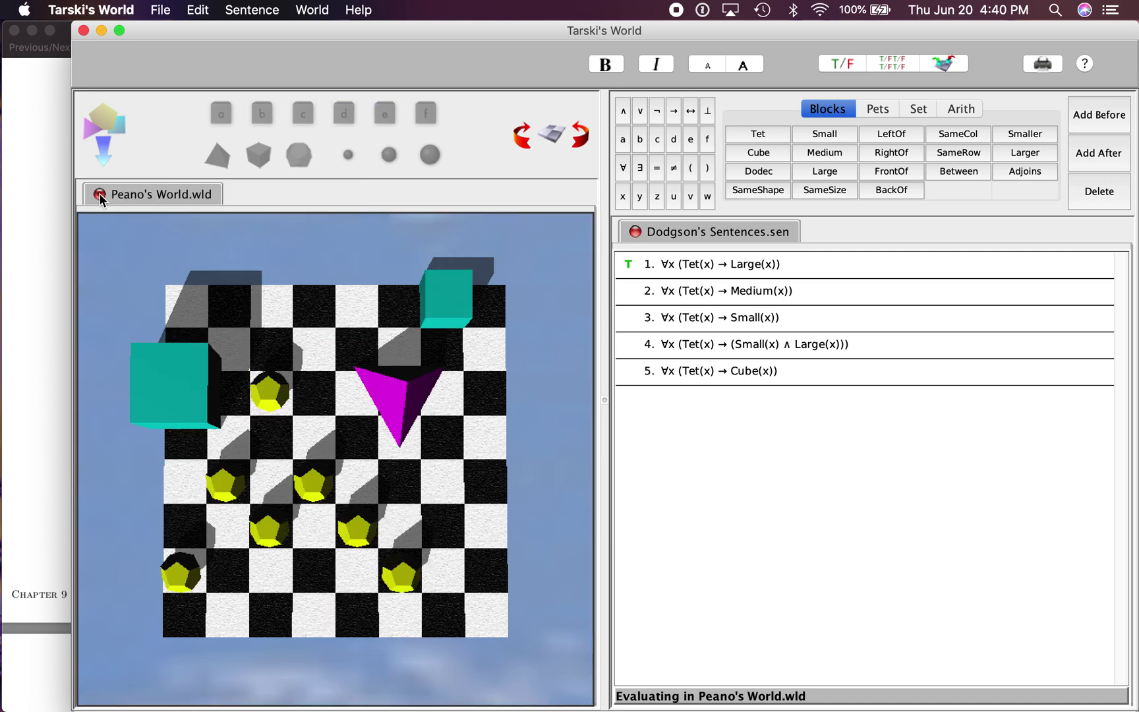
{"action": "left_click", "coordinate": [100, 194]}
{"action": "left_click", "coordinate": [511, 410]}
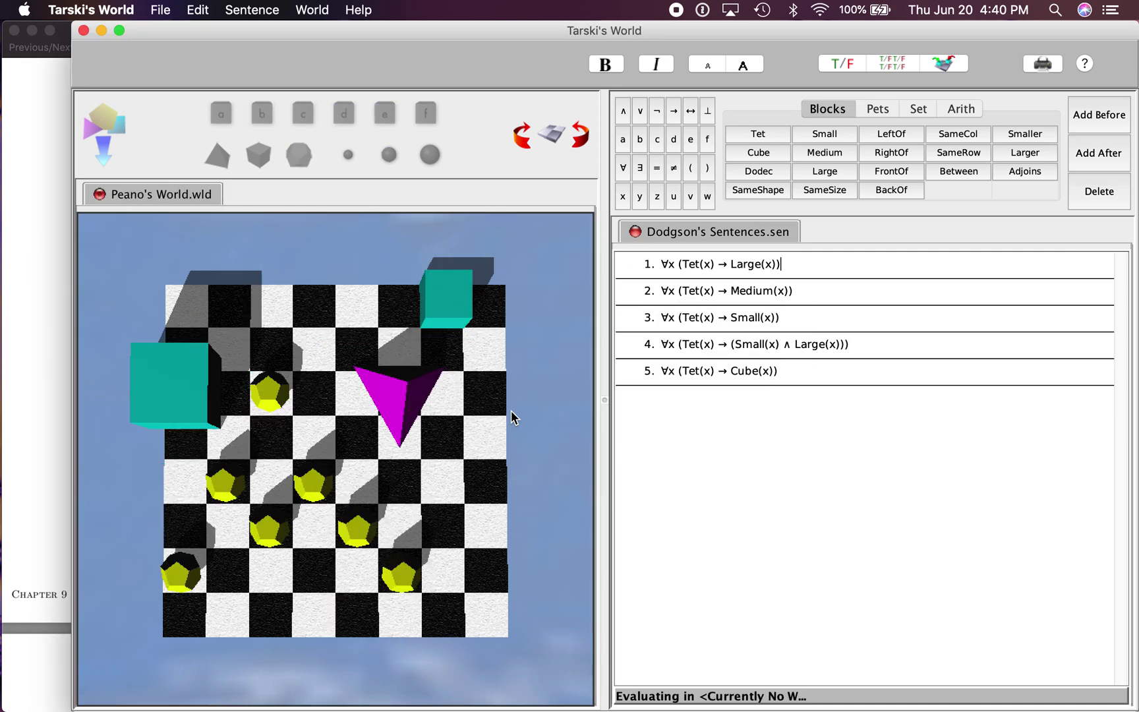
Reopen the unmodified Peano's World.wld file.
{"action": "left_click", "coordinate": [161, 8]}
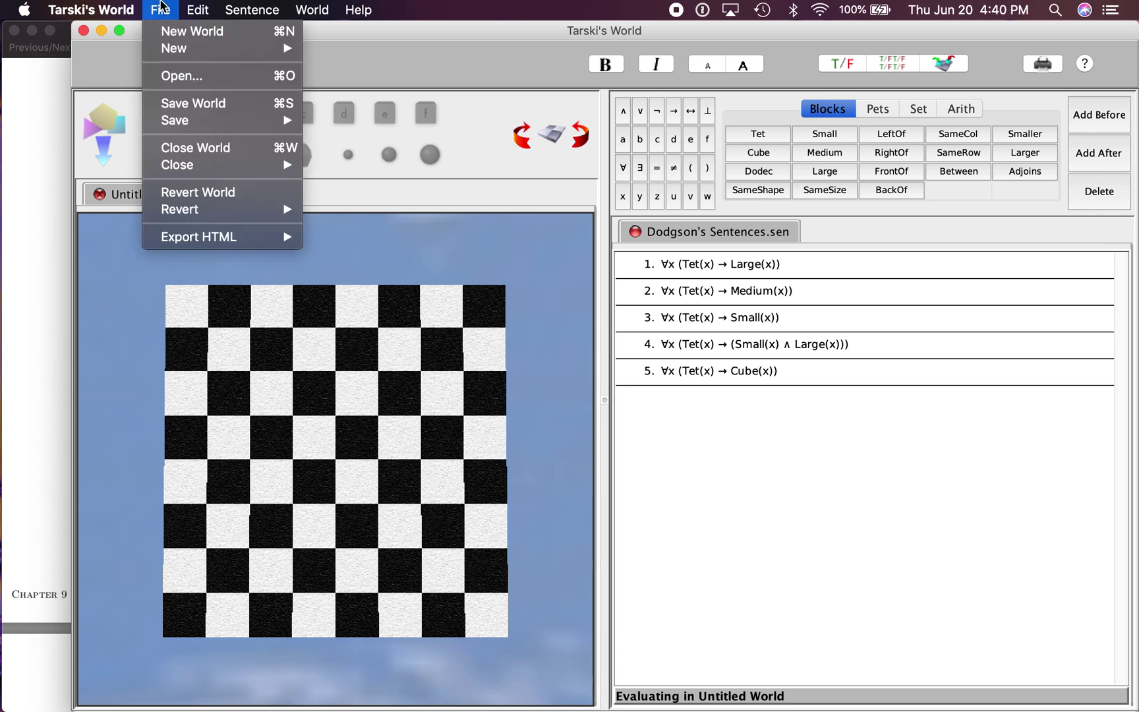
{"action": "left_click", "coordinate": [182, 77]}
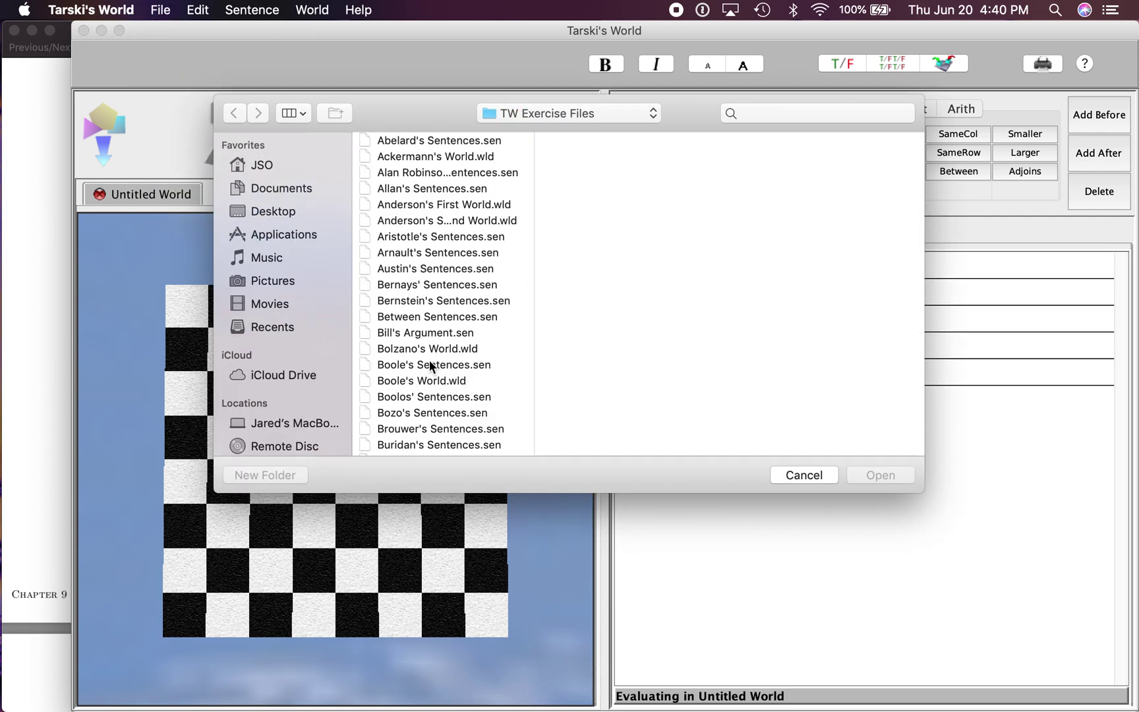
{"action": "scroll", "coordinate": [430, 361], "scroll_direction": "down", "scroll_amount": 15}
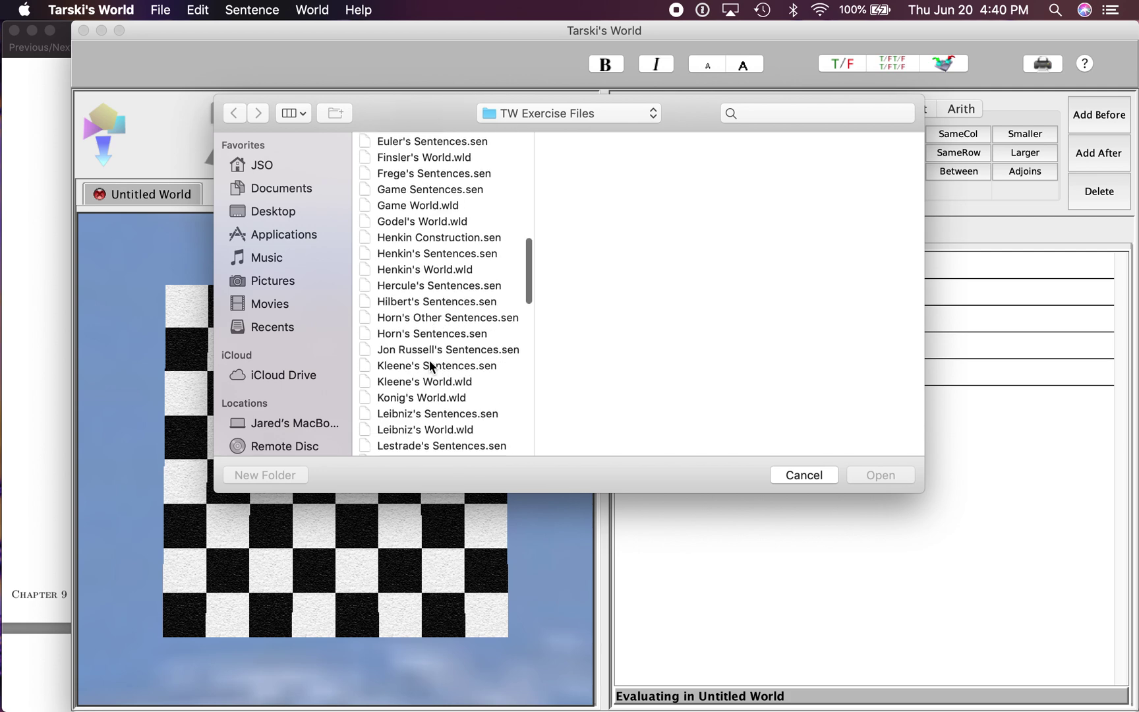
{"action": "scroll", "coordinate": [430, 363], "scroll_direction": "down", "scroll_amount": 15}
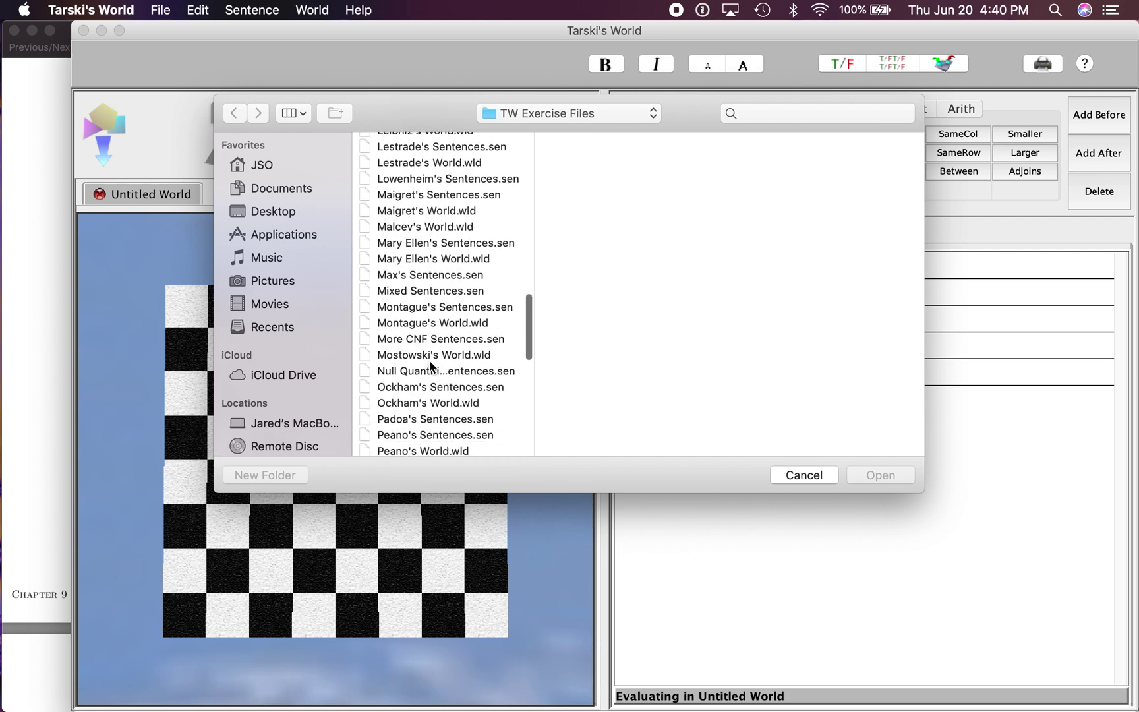
{"action": "scroll", "coordinate": [429, 359], "scroll_direction": "down", "scroll_amount": 3}
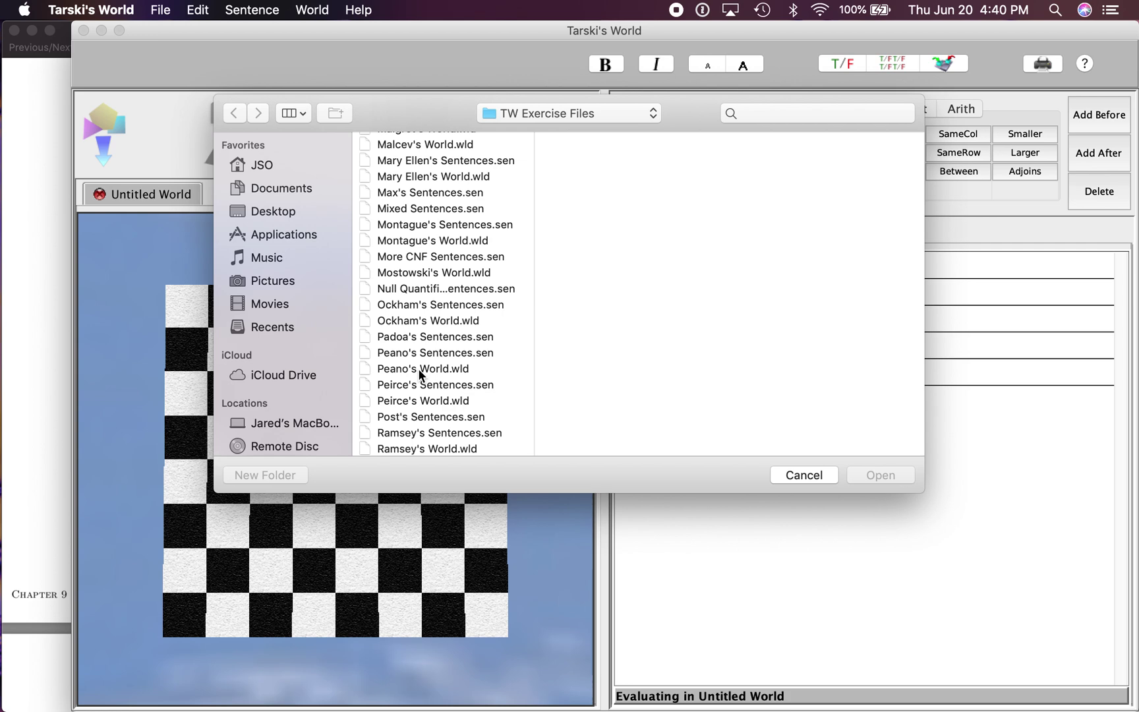
{"action": "double_click", "coordinate": [418, 367]}
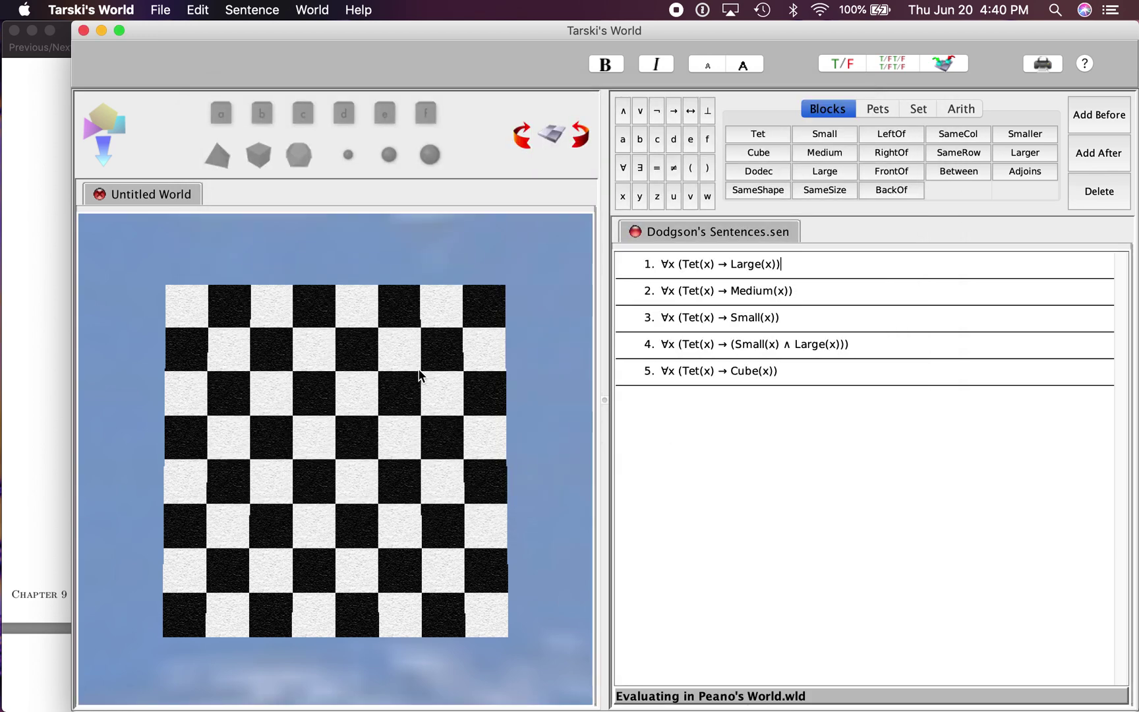
Reopen the unmodified Peirce's World.wld file, then check the textbook instructions.
{"action": "left_click", "coordinate": [158, 10]}
{"action": "left_click", "coordinate": [172, 78]}
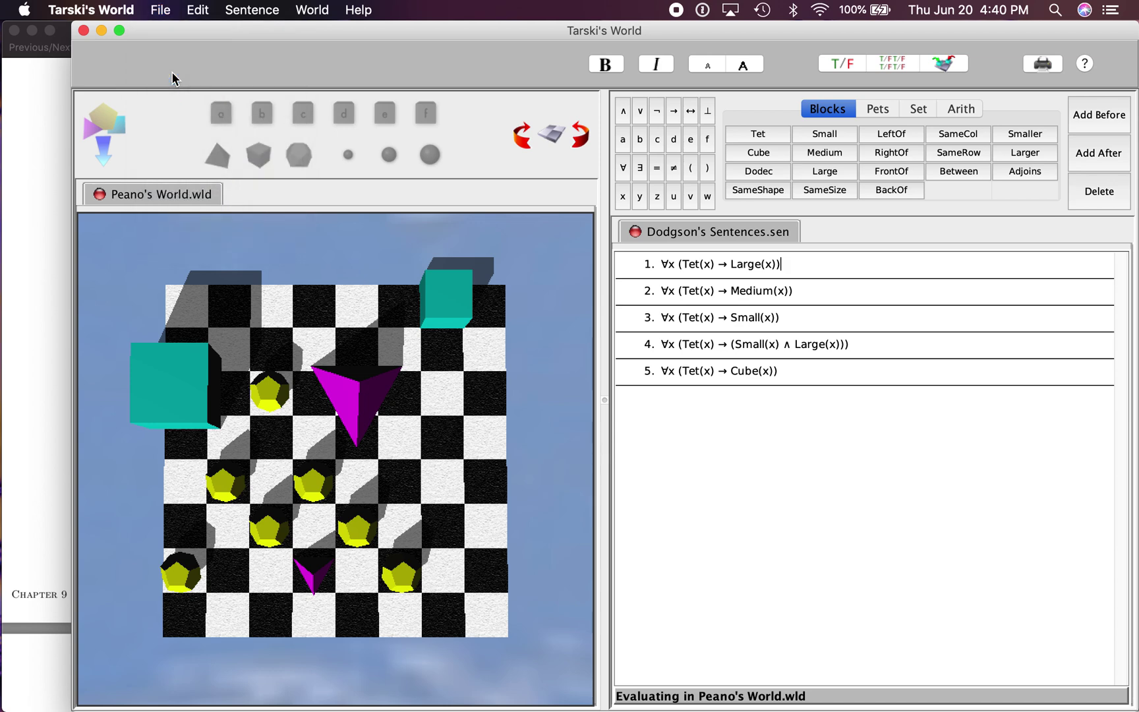
{"action": "scroll", "coordinate": [425, 398], "scroll_direction": "down", "scroll_amount": 5}
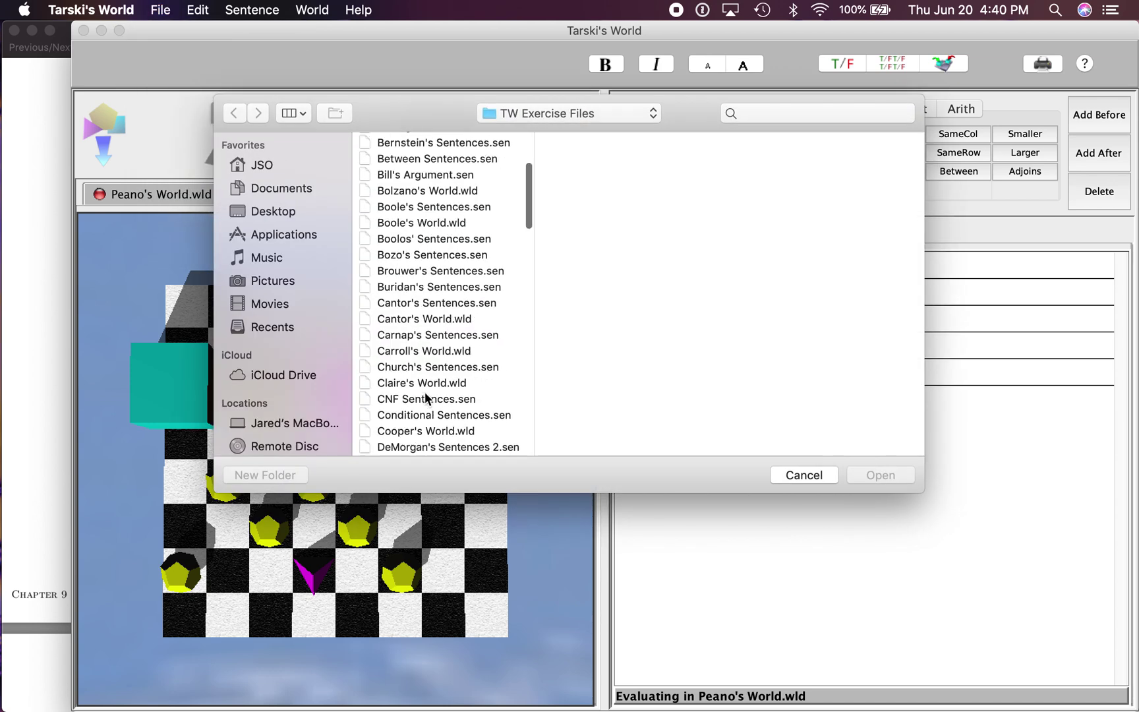
{"action": "scroll", "coordinate": [426, 398], "scroll_direction": "down", "scroll_amount": 15}
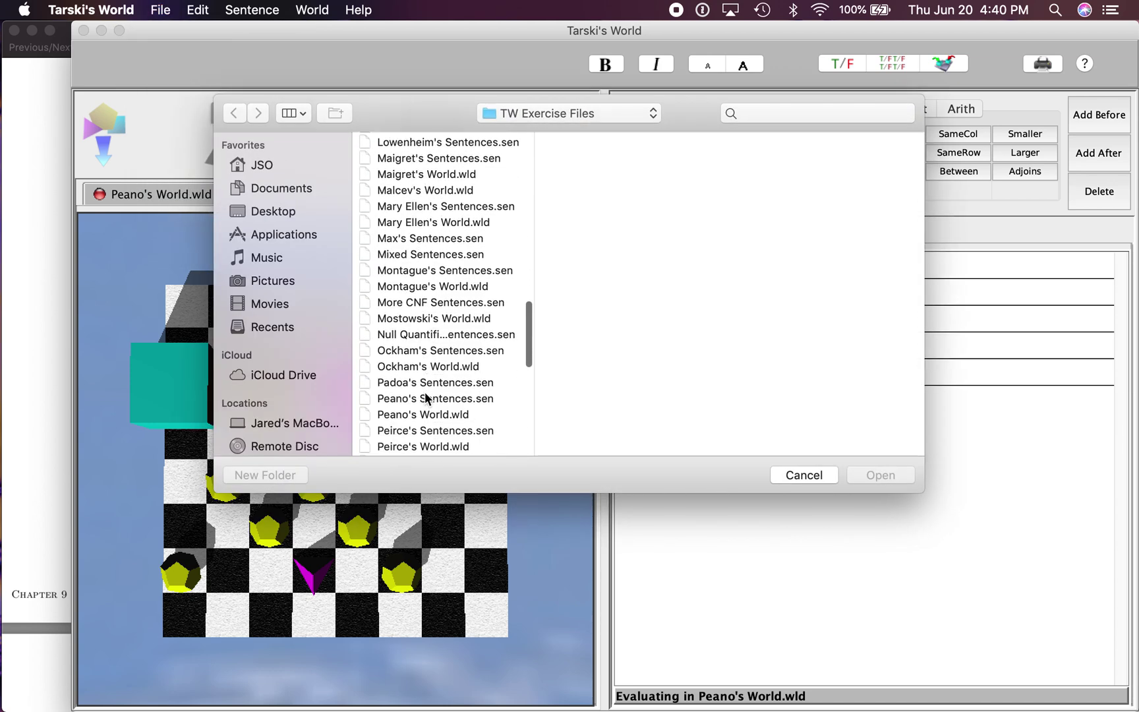
{"action": "double_click", "coordinate": [428, 447]}
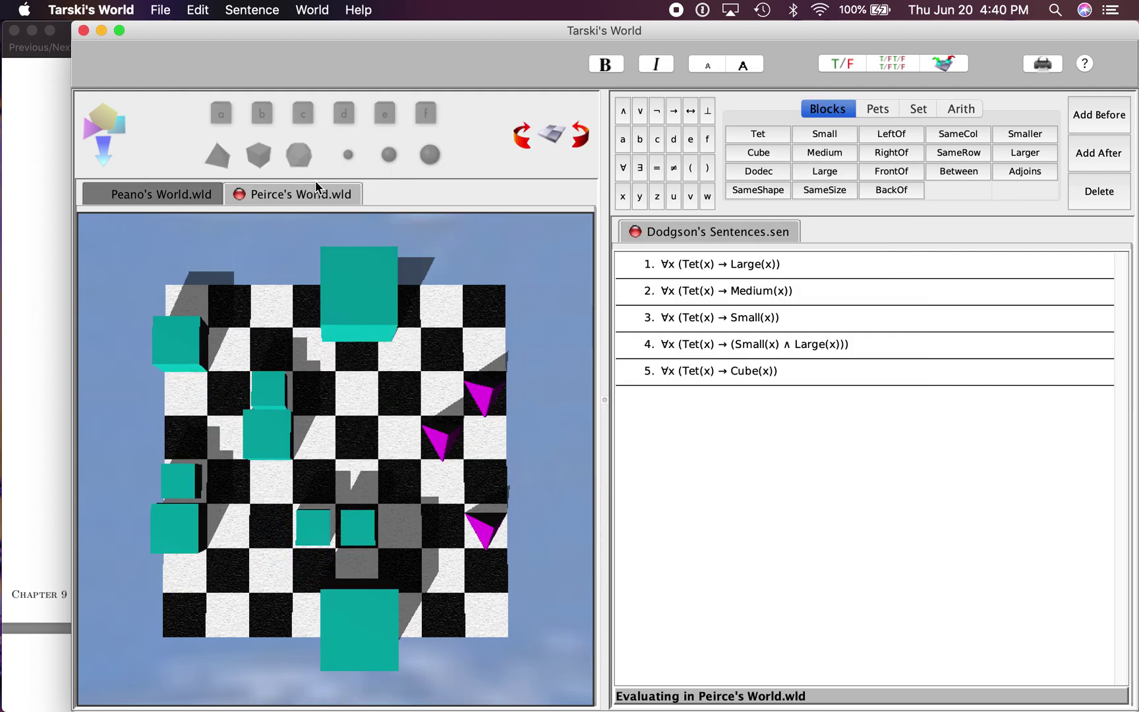
{"action": "key", "text": "super+Tab"}
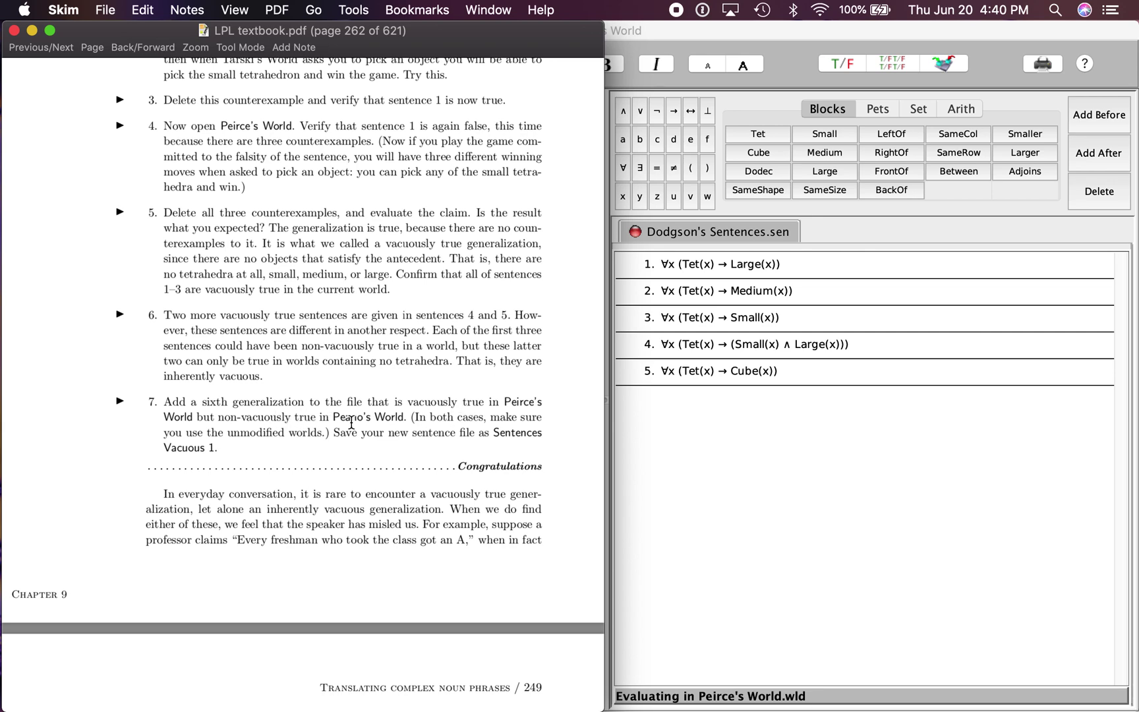
{"action": "key", "text": "super+Tab"}
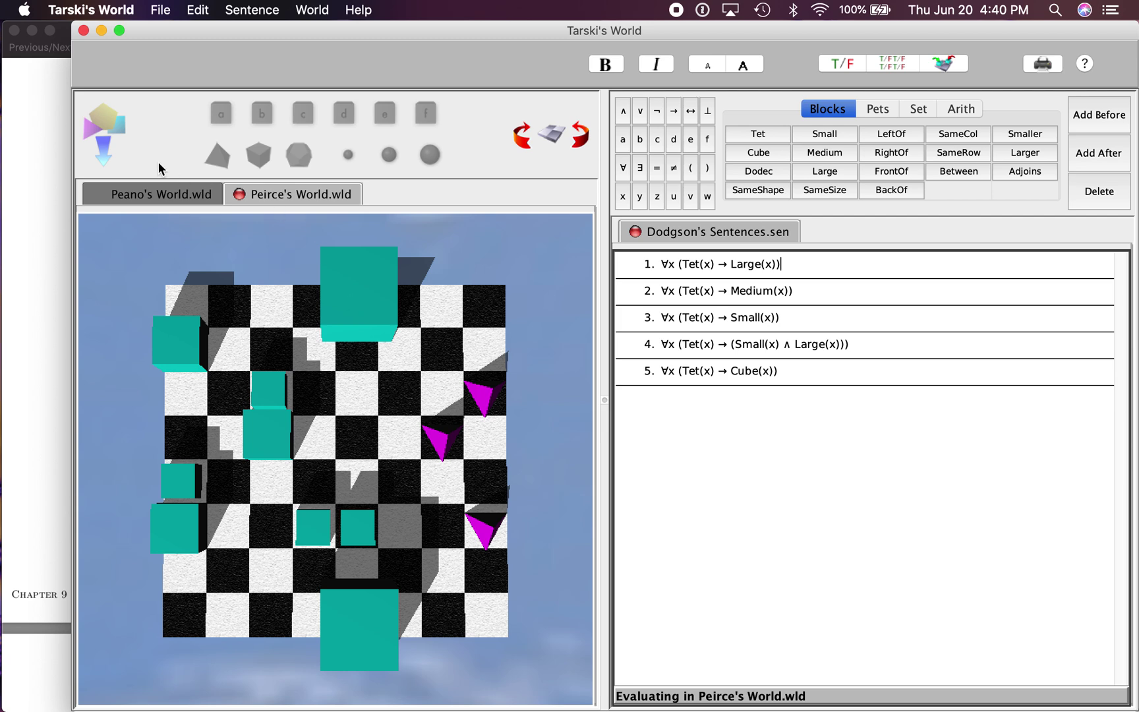
{"action": "left_click", "coordinate": [148, 189]}
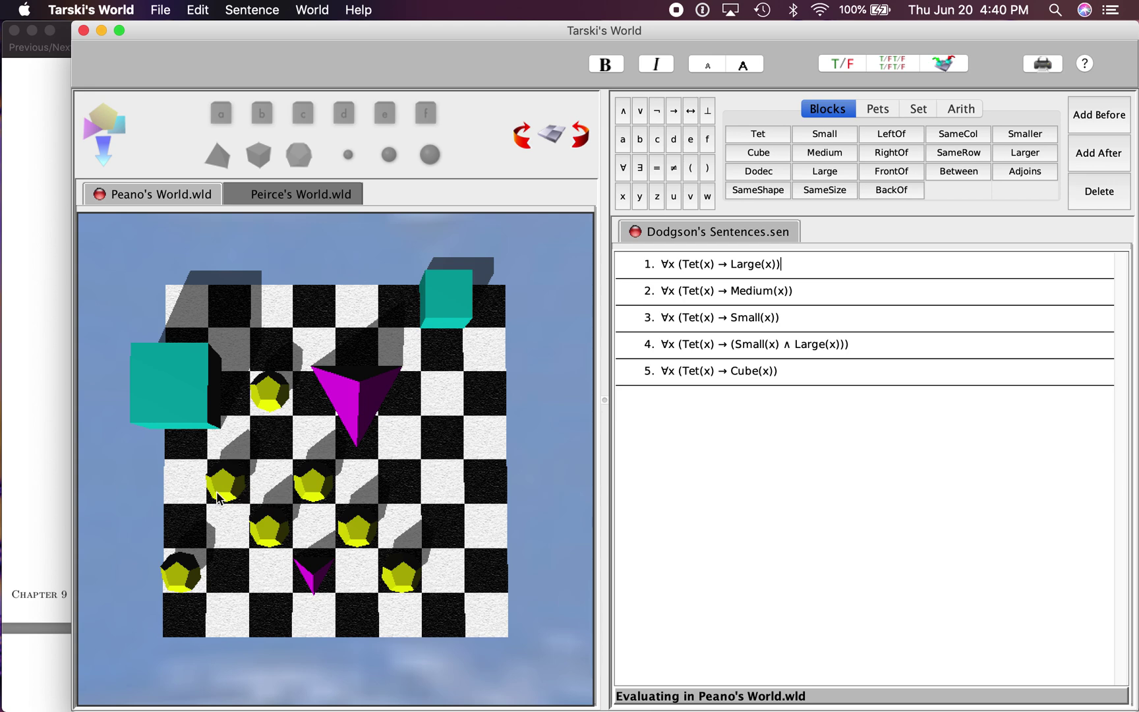
{"action": "left_click", "coordinate": [292, 195]}
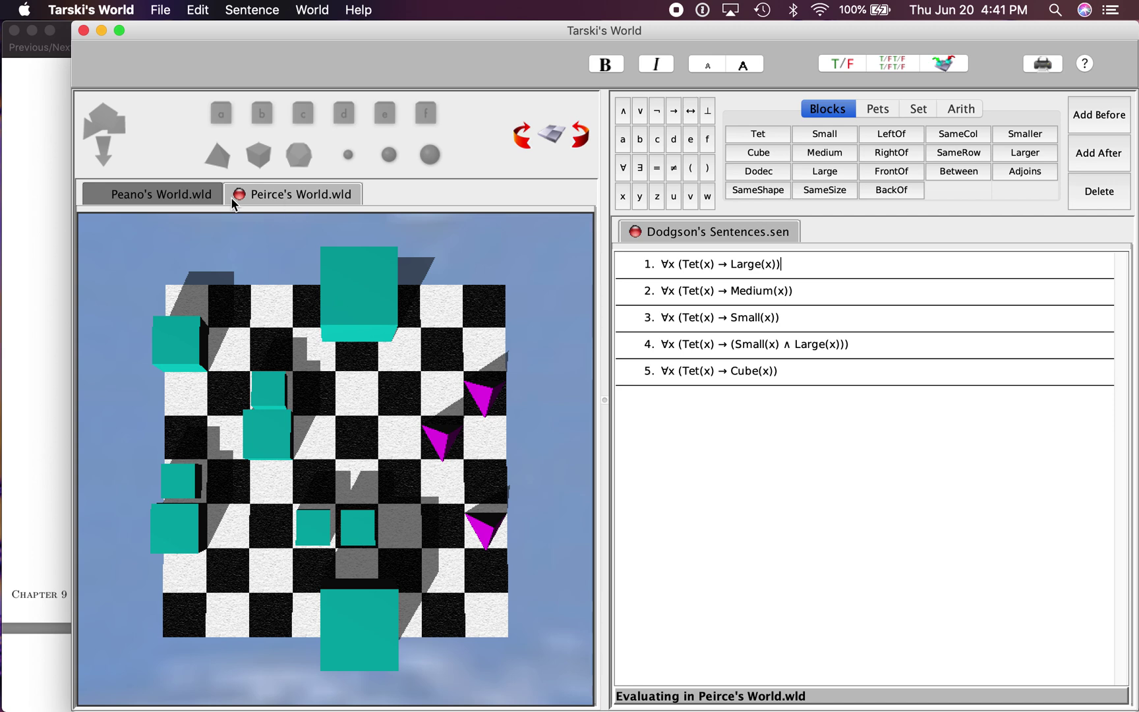
{"action": "left_click", "coordinate": [142, 192]}
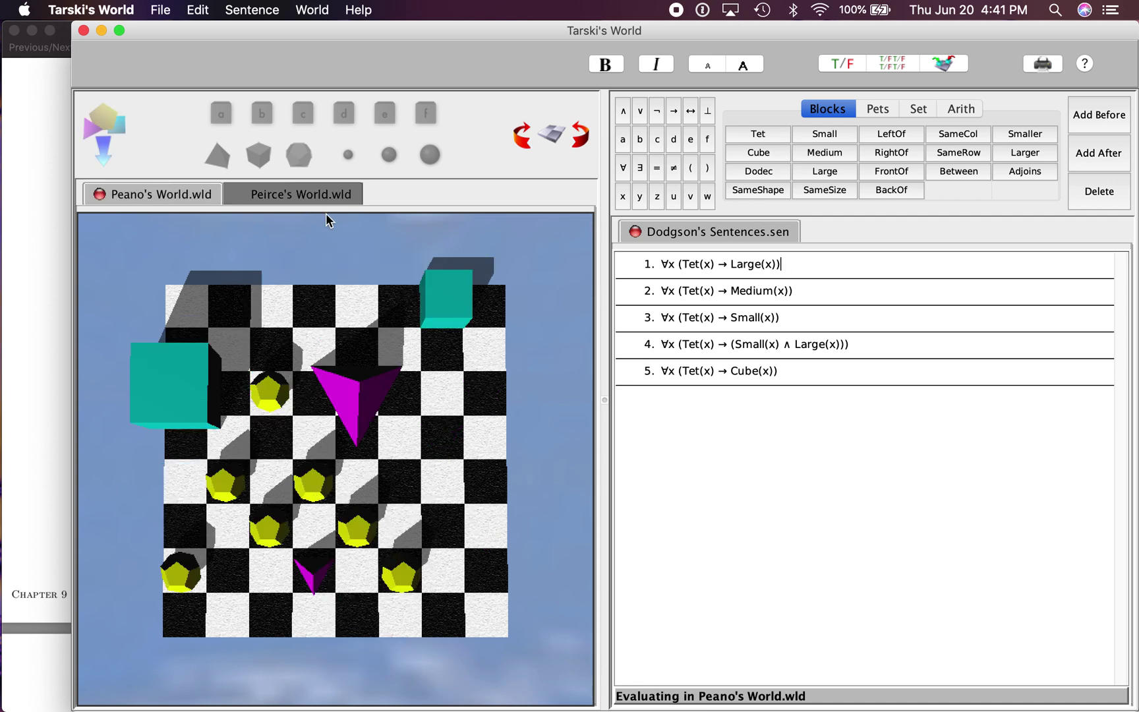
{"action": "left_click", "coordinate": [314, 193]}
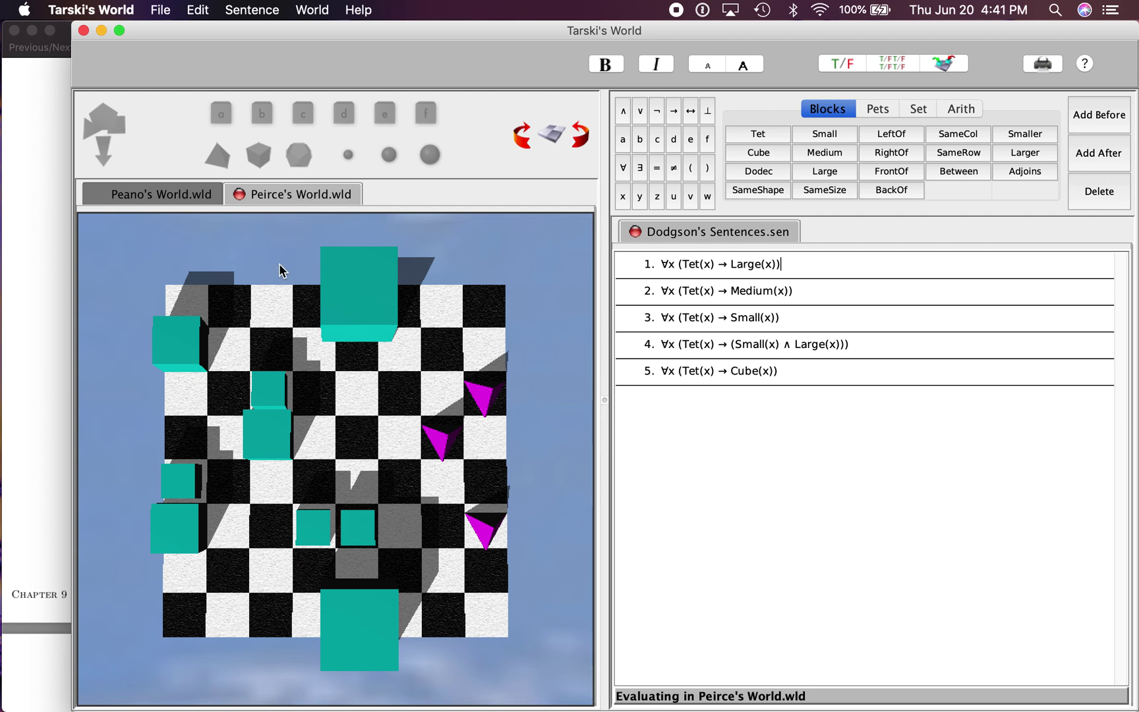
{"action": "left_click", "coordinate": [851, 370]}
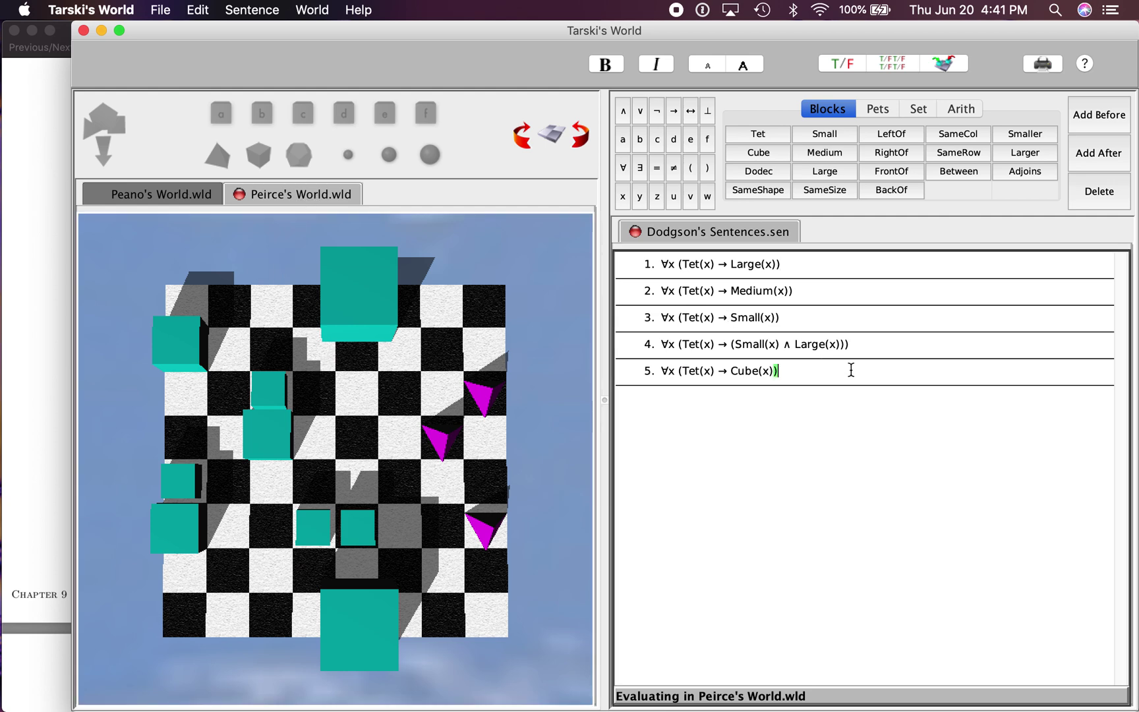
{"action": "key", "text": "Return"}
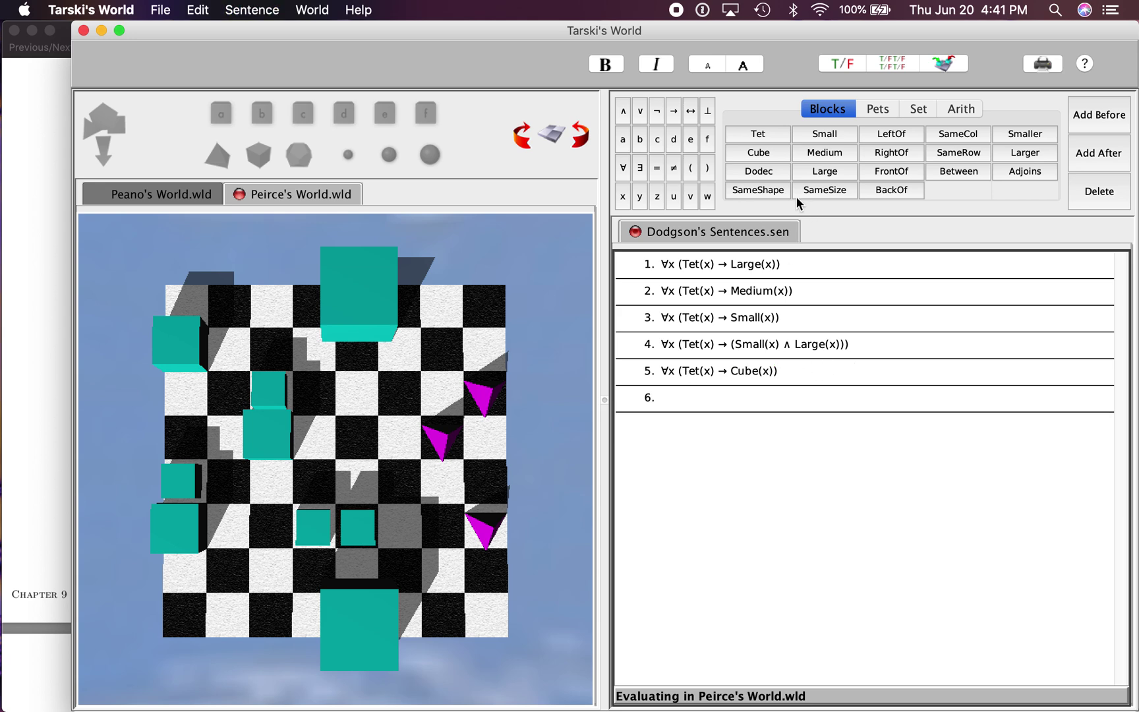
Enter sentence 6, ∀x (Dodec(x) → Small(x)), verify all sentences in Peirce's World, then show Peano's World.
{"action": "left_click", "coordinate": [623, 168]}
{"action": "left_click", "coordinate": [623, 198]}
{"action": "left_click", "coordinate": [770, 169]}
{"action": "type", "text": "x (Dodec(x) →"}
{"action": "left_click", "coordinate": [839, 131]}
{"action": "type", "text": "x) → Small(x"}
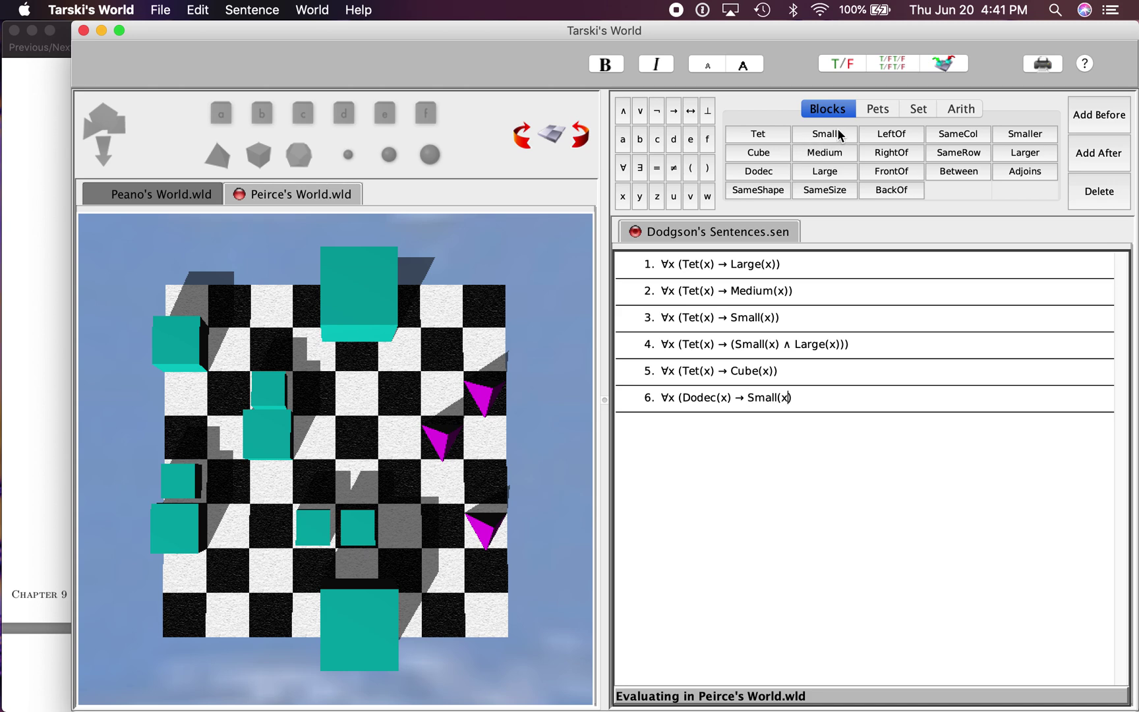
{"action": "type", "text": ")"}
{"action": "left_click", "coordinate": [892, 61]}
{"action": "left_click", "coordinate": [158, 192]}
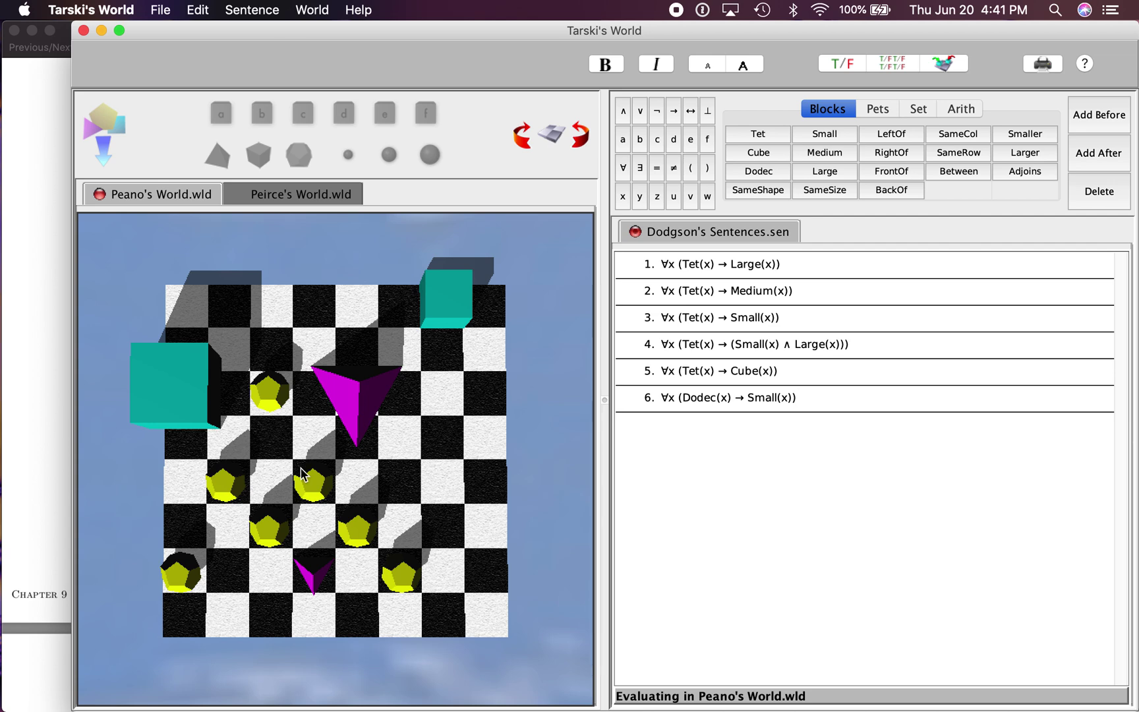
Verify sentence 6 is true in Peano's World, then glance back at the exercise.
{"action": "left_click", "coordinate": [852, 67]}
{"action": "key", "text": "super+Tab"}
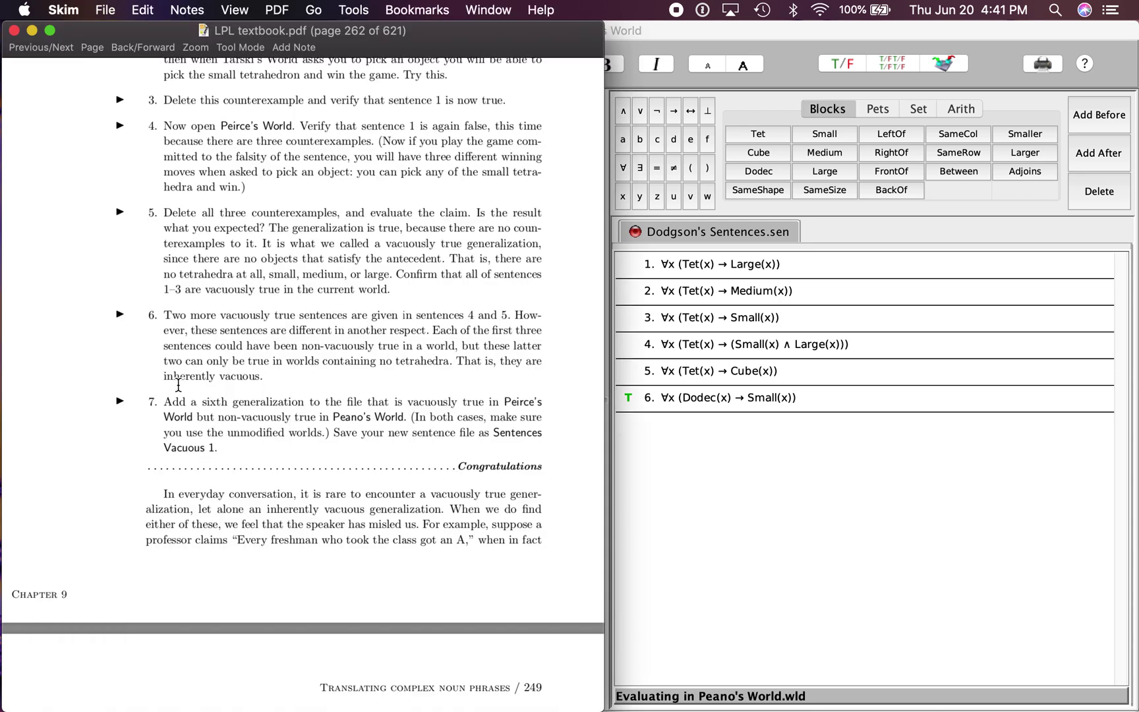
{"action": "scroll", "coordinate": [307, 347], "scroll_direction": "up", "scroll_amount": 5}
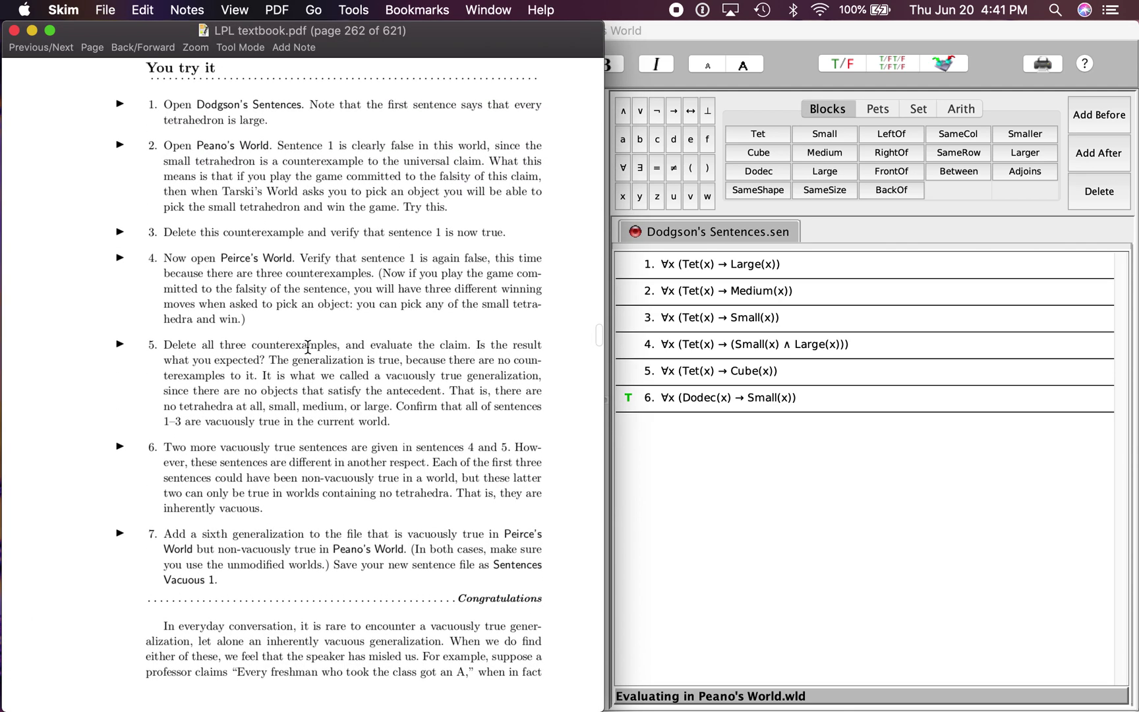
{"action": "scroll", "coordinate": [308, 352], "scroll_direction": "up", "scroll_amount": 1}
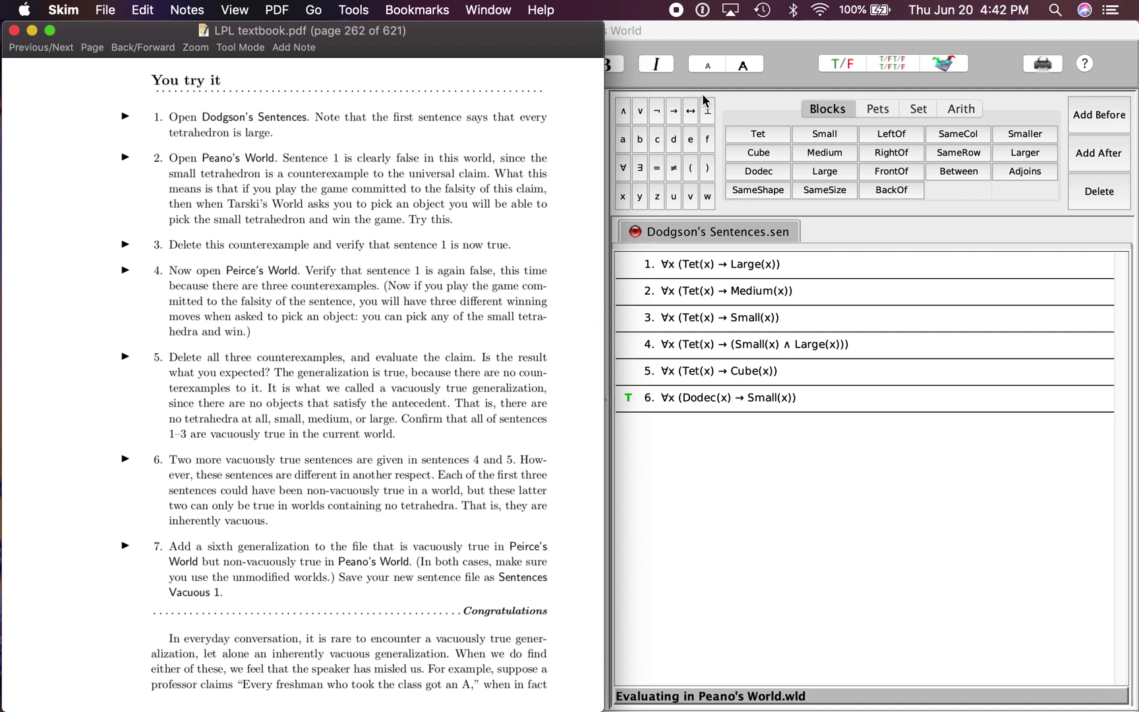
{"action": "left_click", "coordinate": [760, 433]}
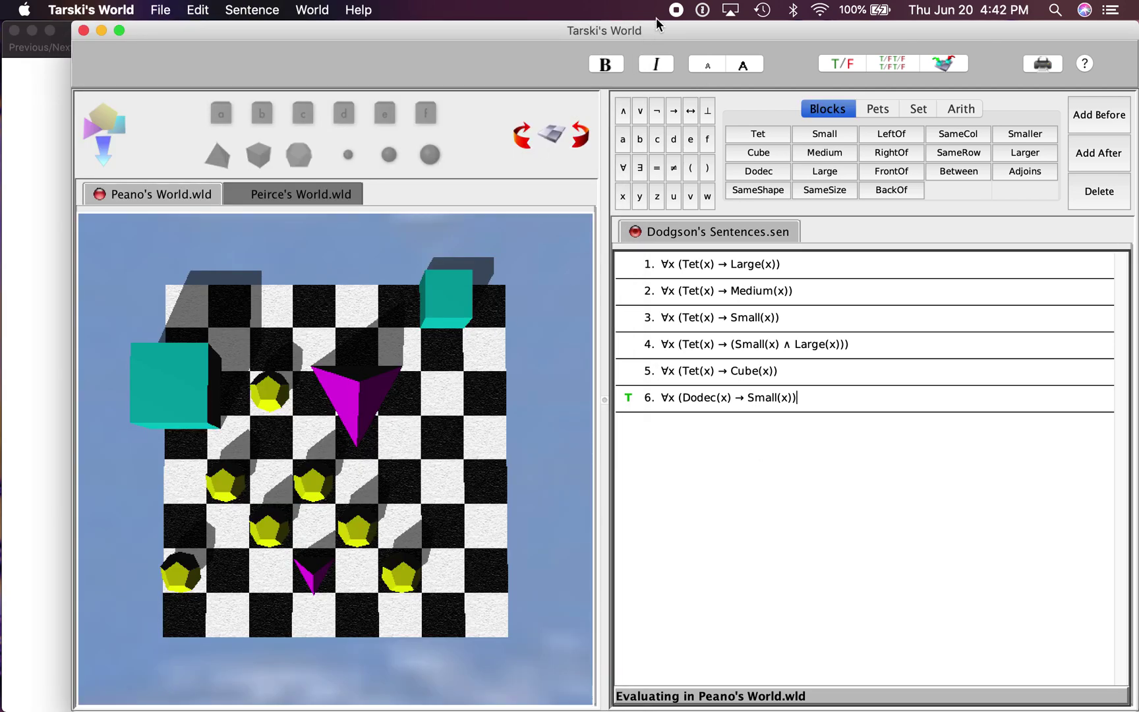